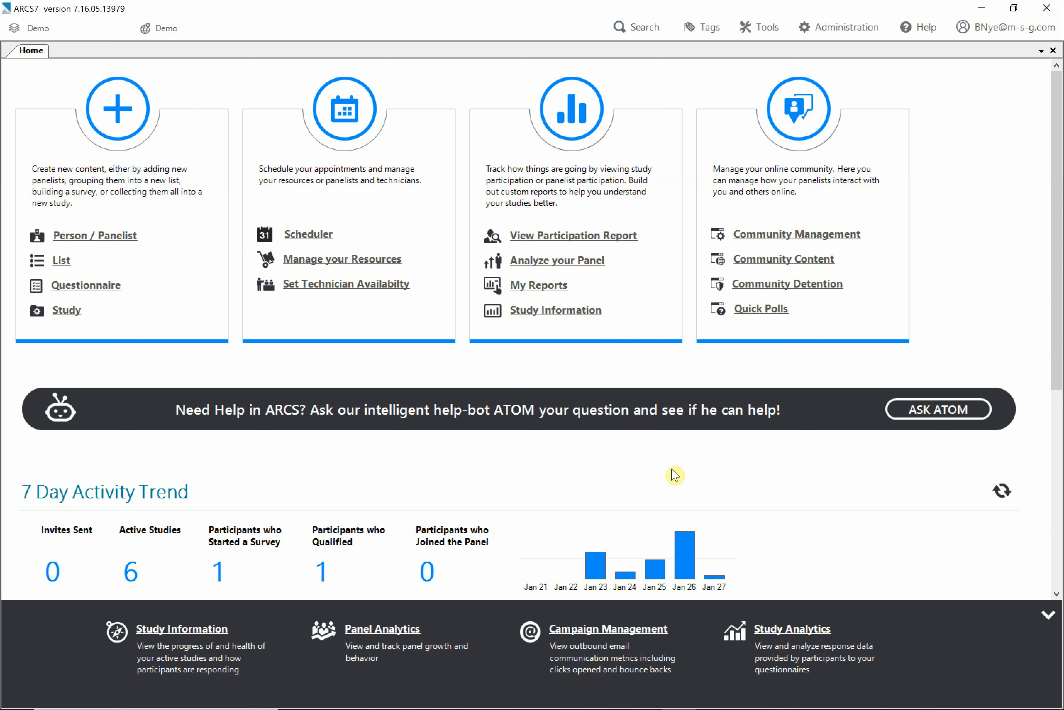
Start a panelist import from "training import video.csv", keeping the first row as header and comma-delimited fields
{"action": "left_click", "coordinate": [763, 28]}
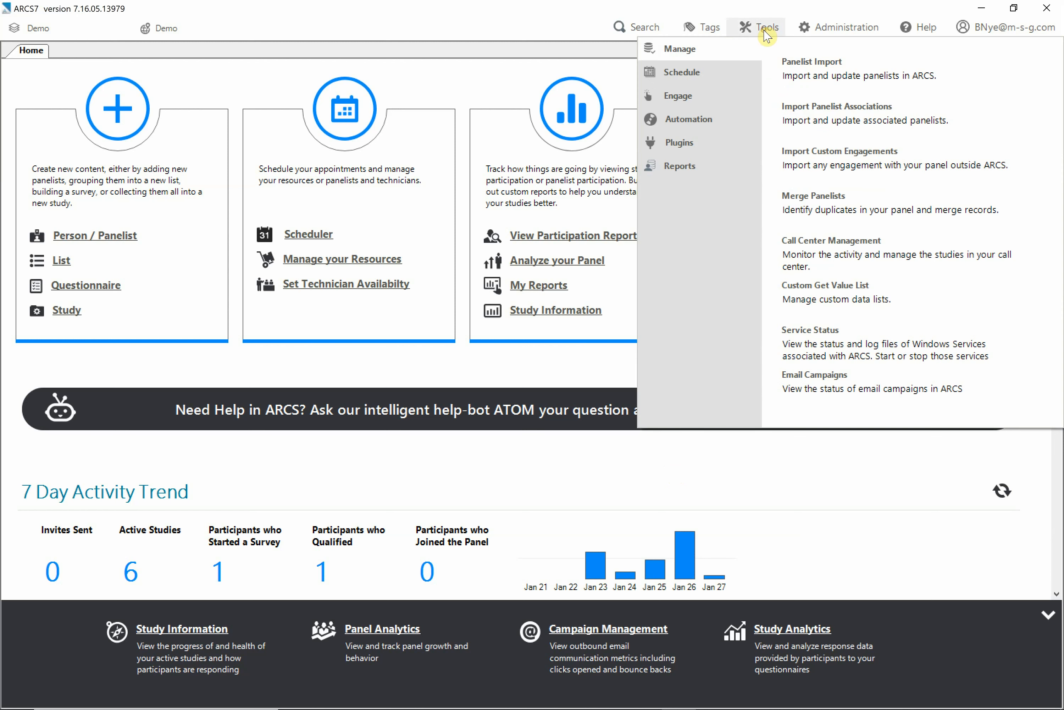
{"action": "left_click", "coordinate": [806, 69]}
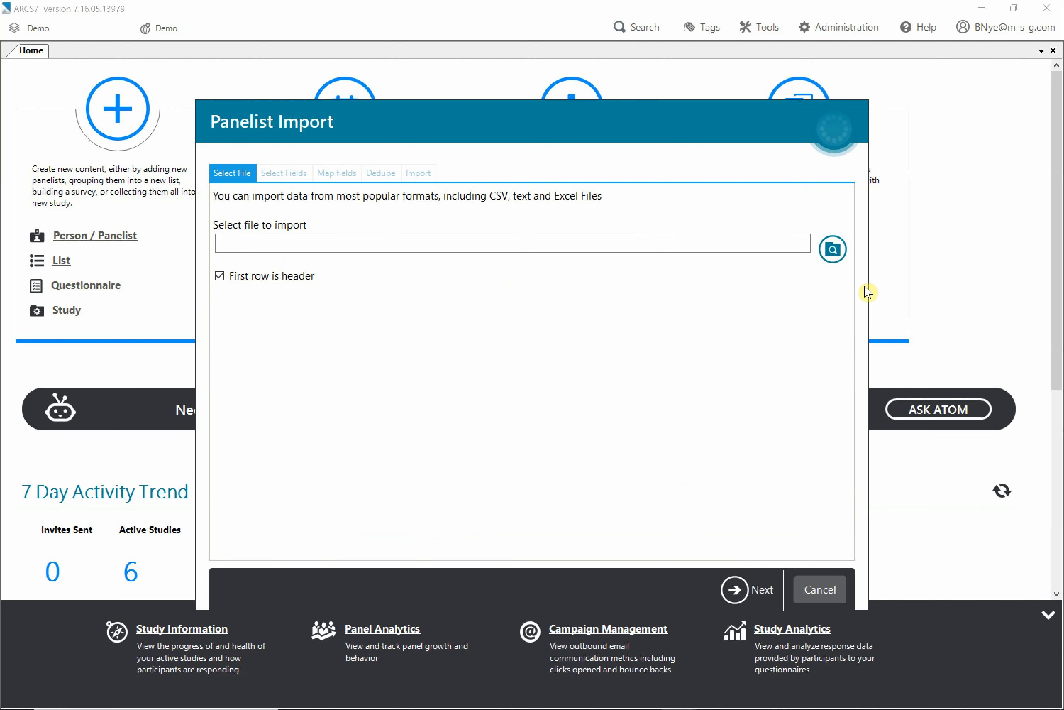
{"action": "left_click", "coordinate": [832, 250]}
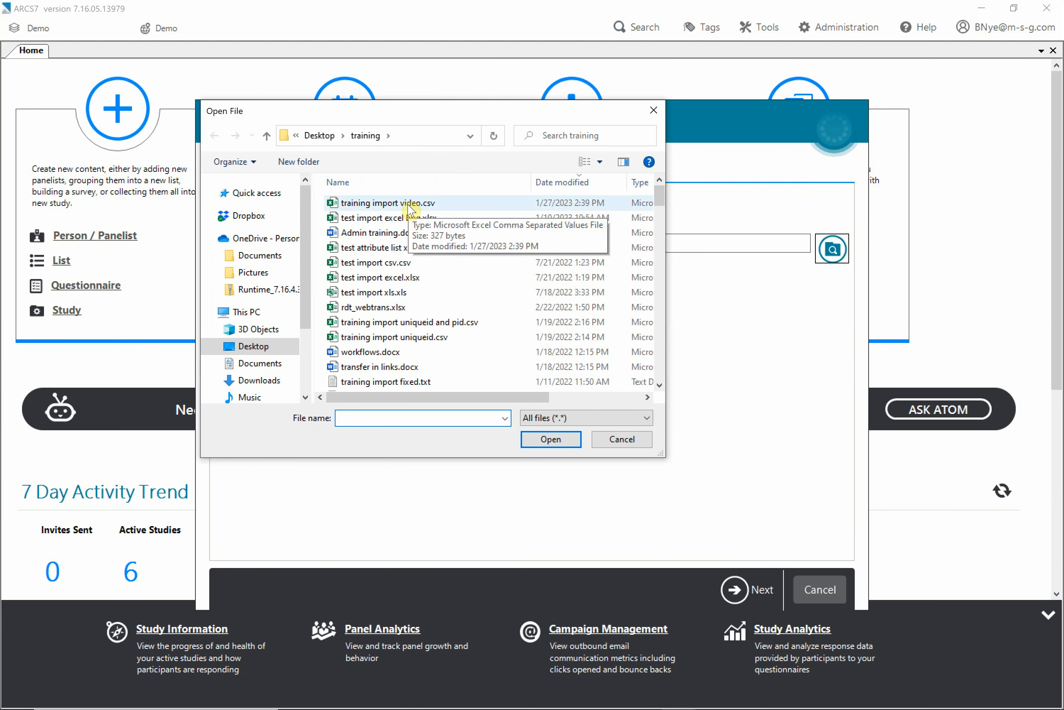
{"action": "left_click", "coordinate": [408, 205]}
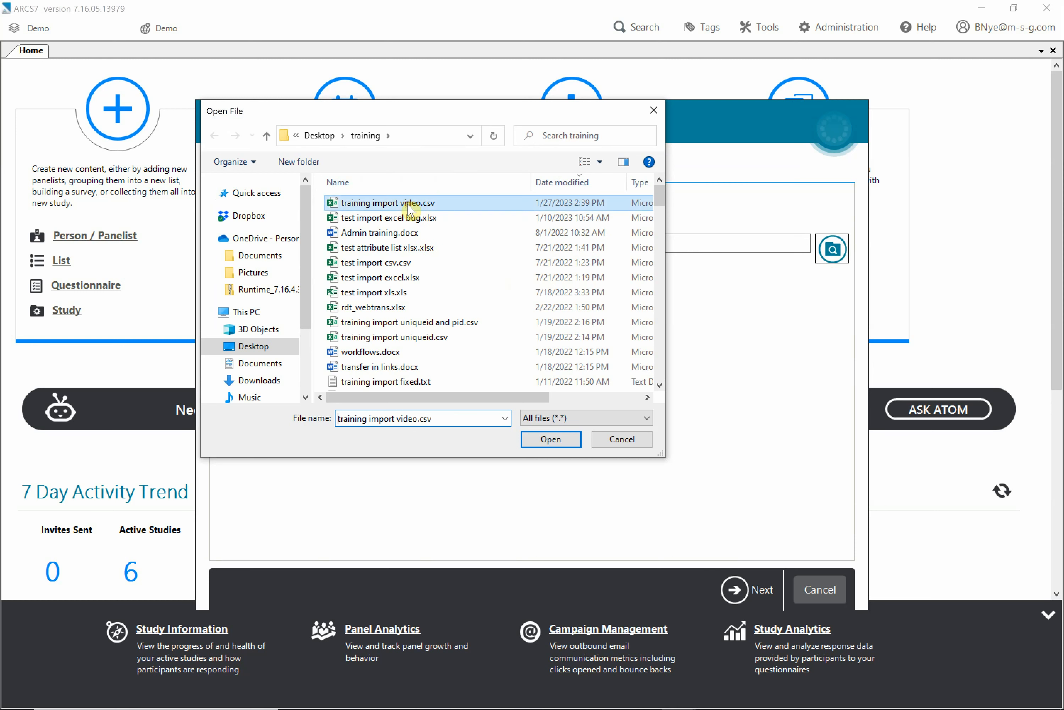
{"action": "left_click", "coordinate": [550, 440]}
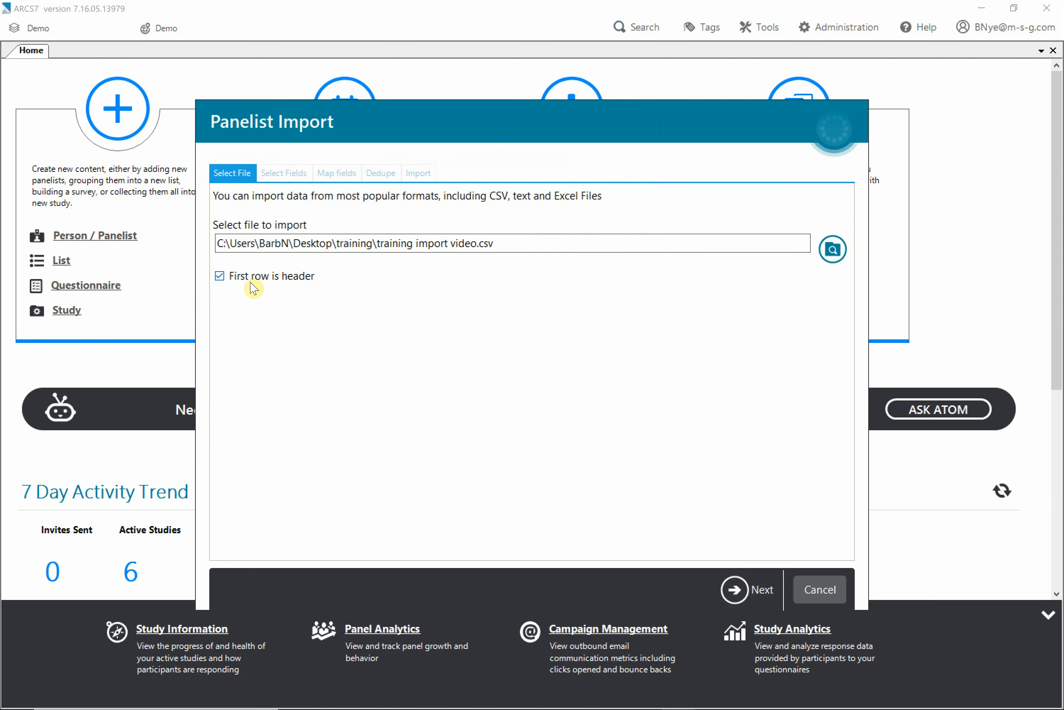
{"action": "left_click", "coordinate": [742, 589]}
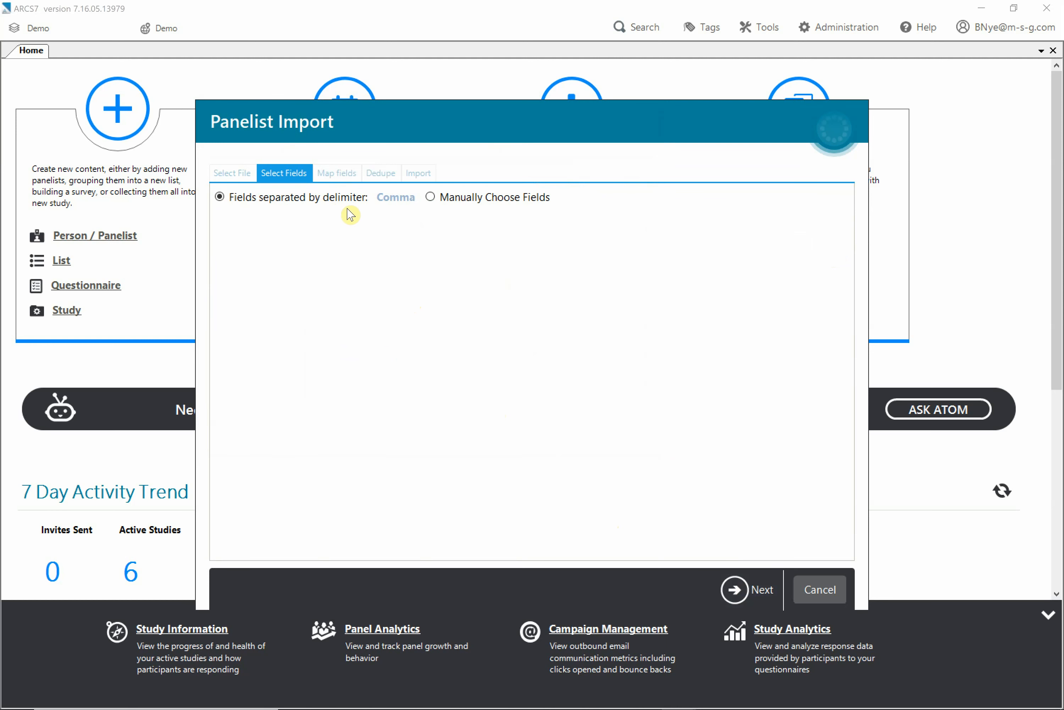
{"action": "left_click", "coordinate": [745, 590]}
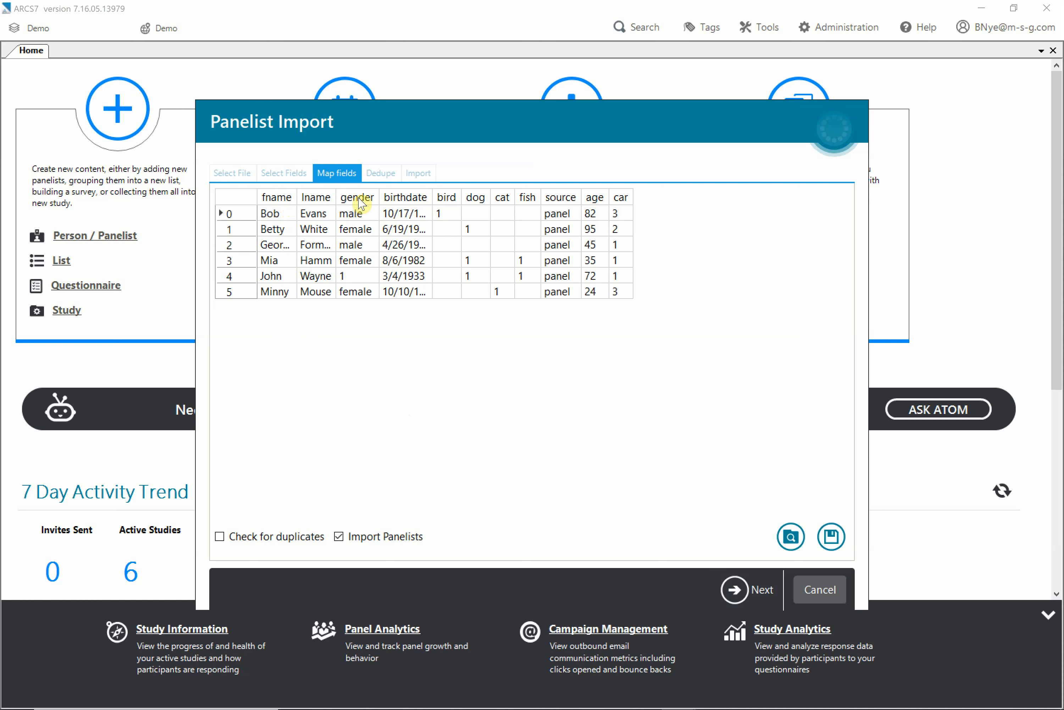
Map the fname column to the core First Name field and the lname column to the core Last Name field
{"action": "left_click", "coordinate": [279, 197]}
{"action": "right_click", "coordinate": [278, 197]}
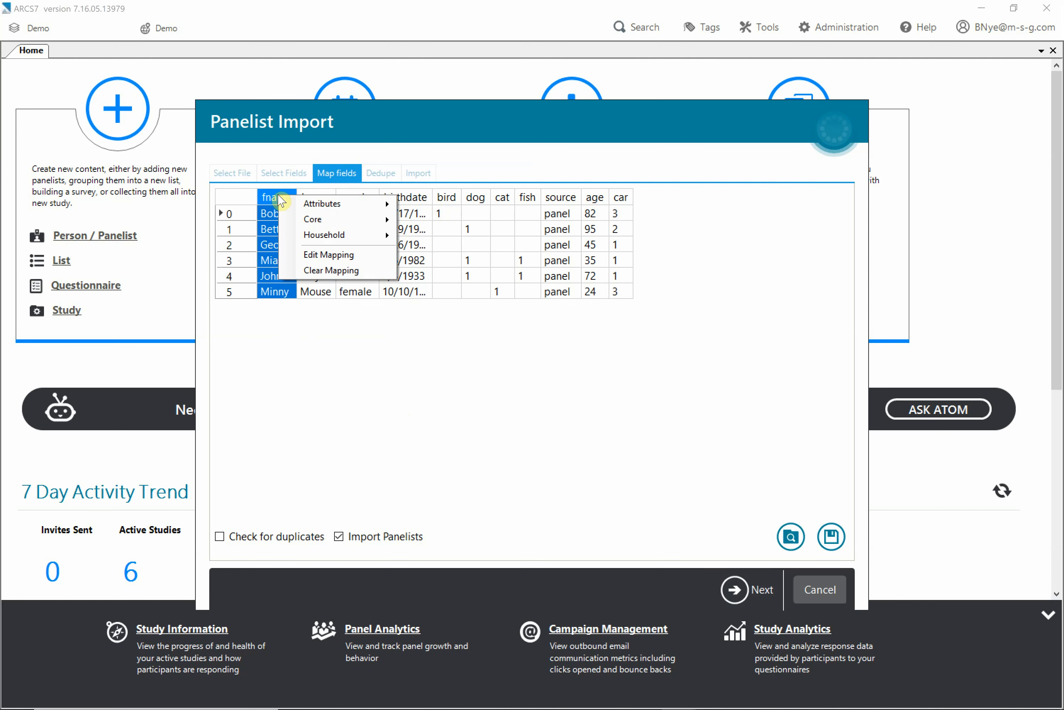
{"action": "mouse_move", "coordinate": [301, 226]}
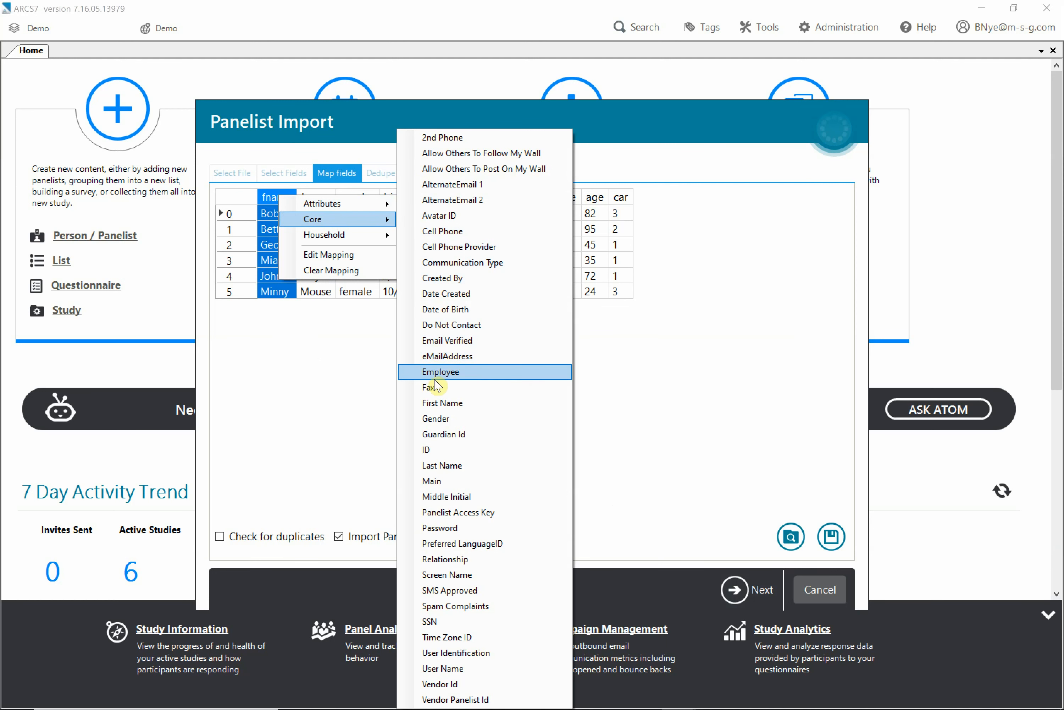
{"action": "left_click", "coordinate": [438, 404]}
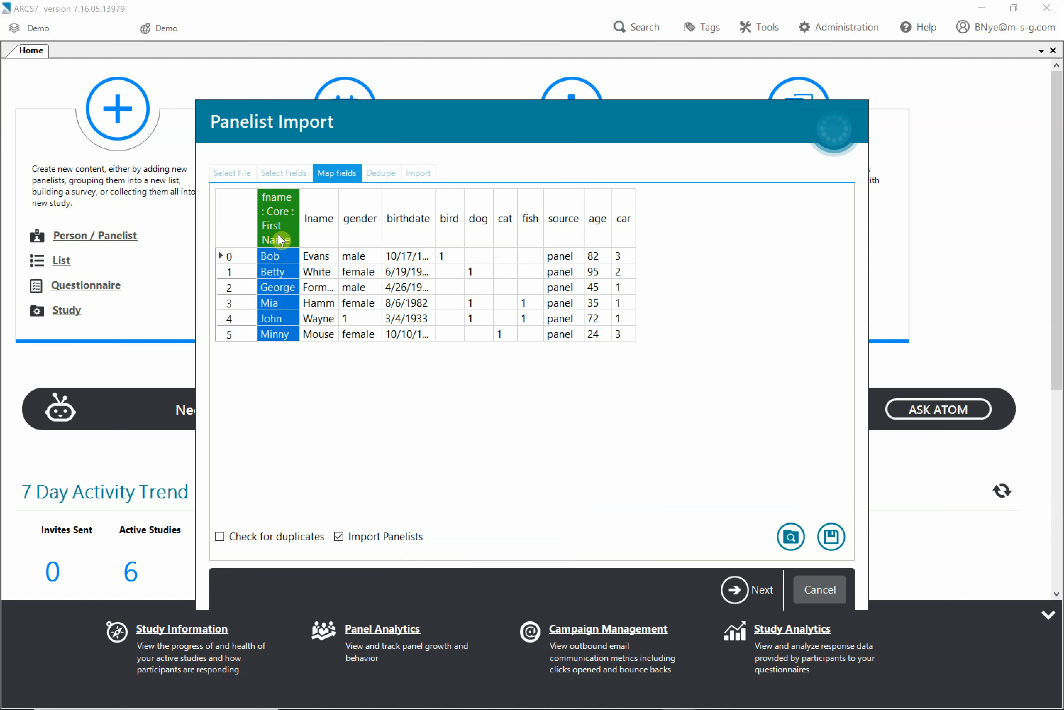
{"action": "left_click", "coordinate": [319, 234]}
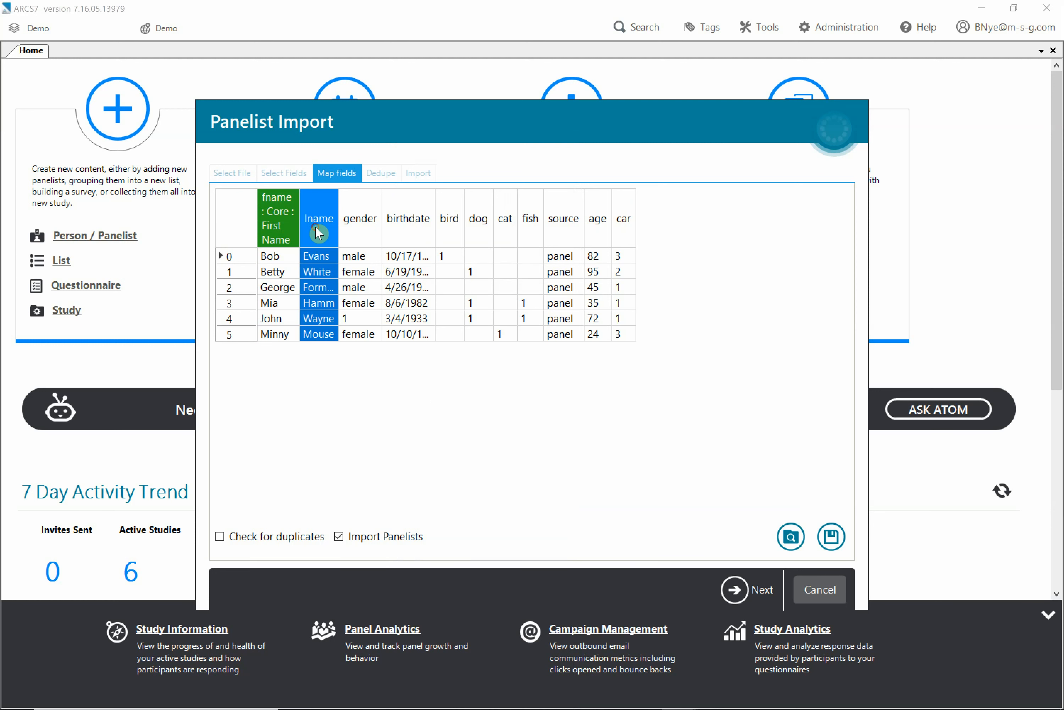
{"action": "right_click", "coordinate": [317, 227]}
{"action": "mouse_move", "coordinate": [334, 259]}
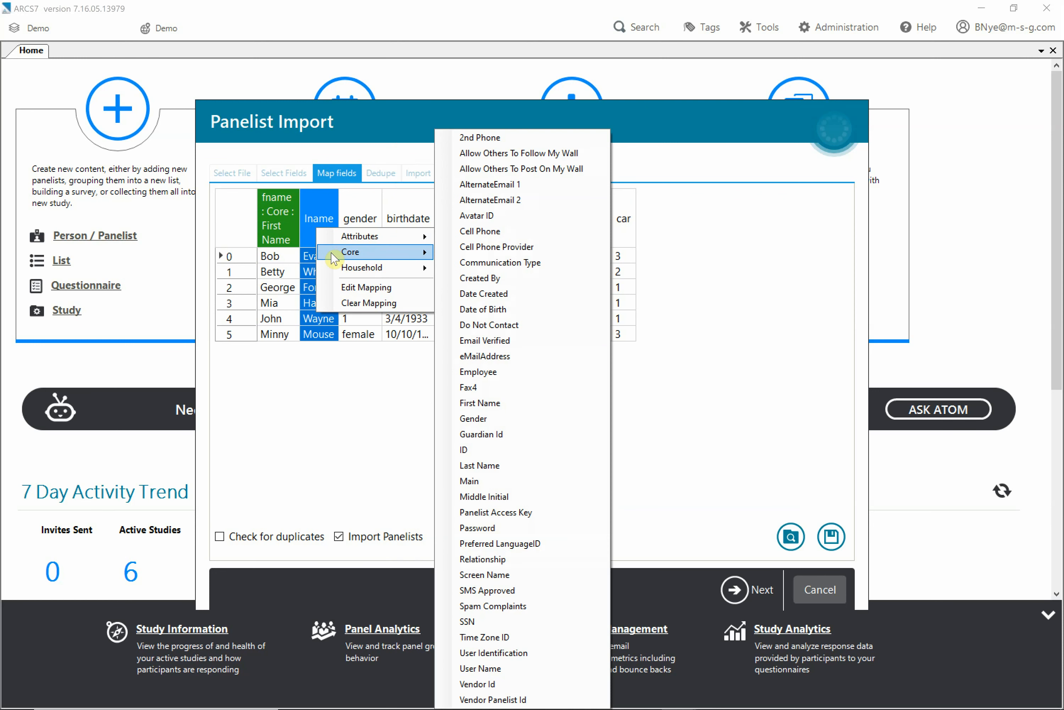
{"action": "left_click", "coordinate": [470, 467]}
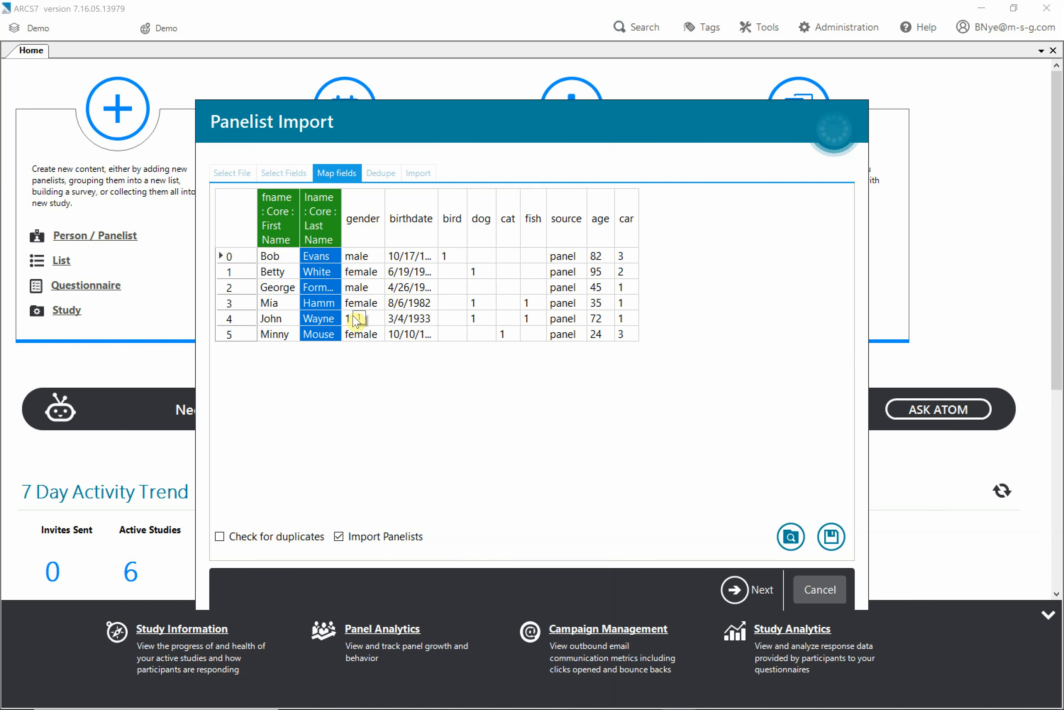
Map the gender column to the core Gender field and save its value mapping with 1 assigned to Male
{"action": "right_click", "coordinate": [368, 221]}
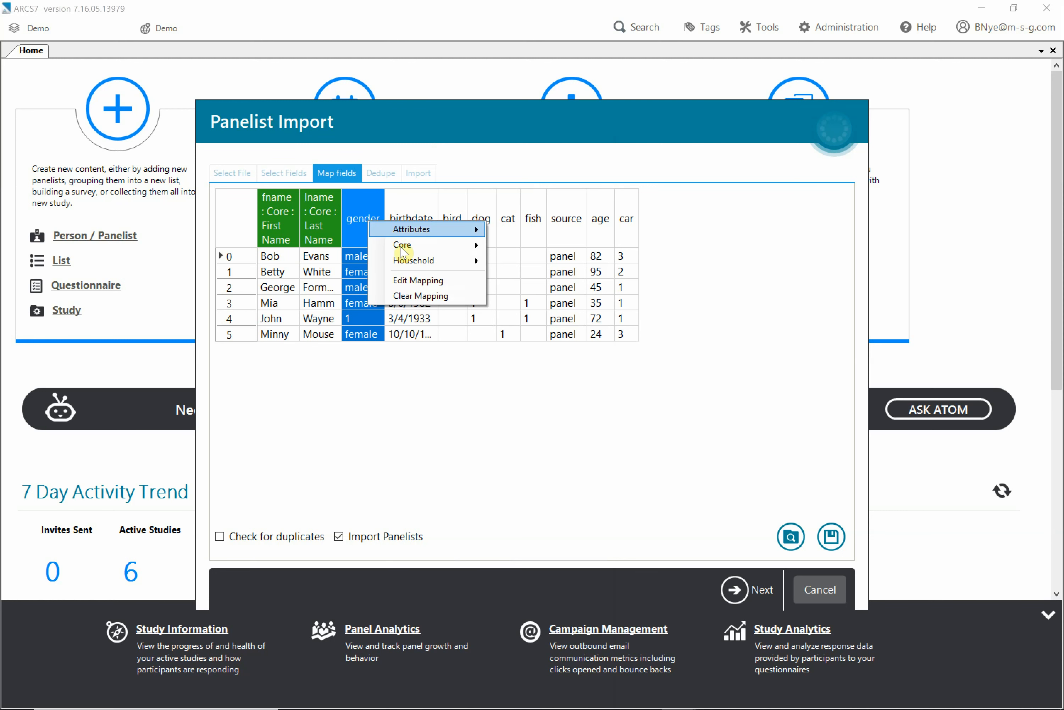
{"action": "mouse_move", "coordinate": [402, 252]}
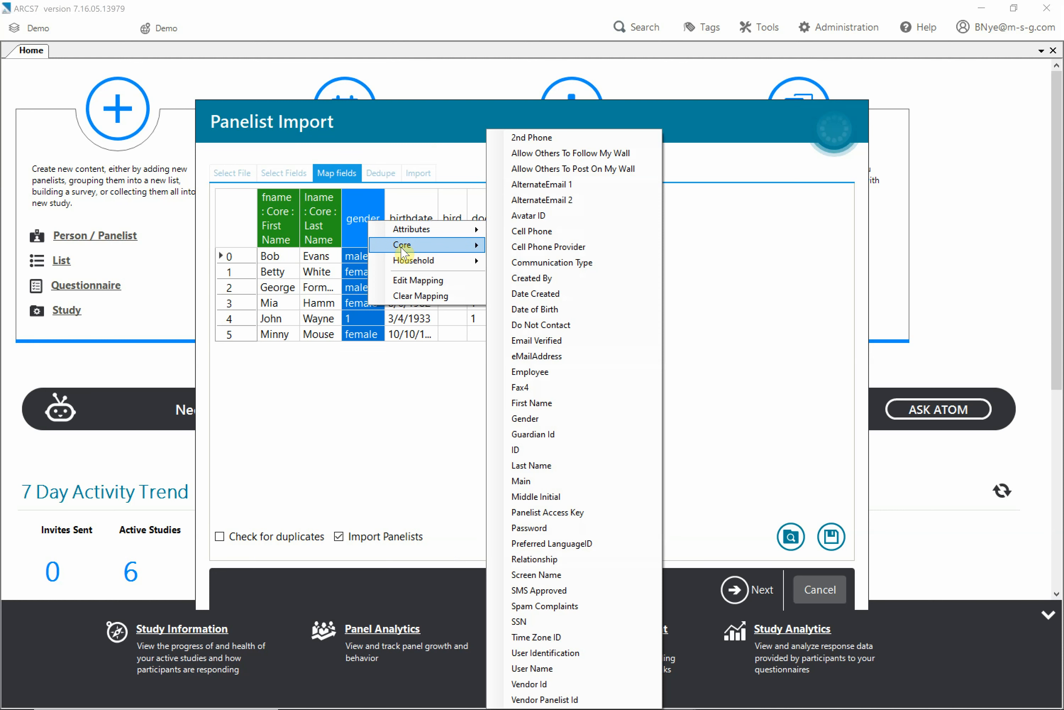
{"action": "left_click", "coordinate": [526, 418]}
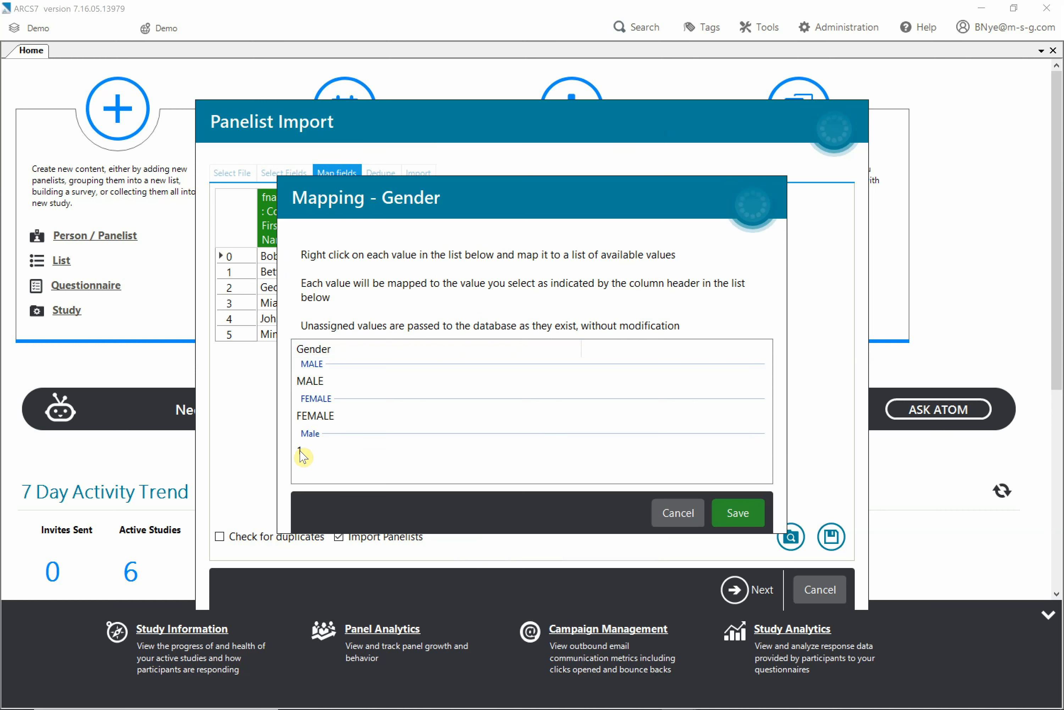
{"action": "left_click", "coordinate": [301, 453]}
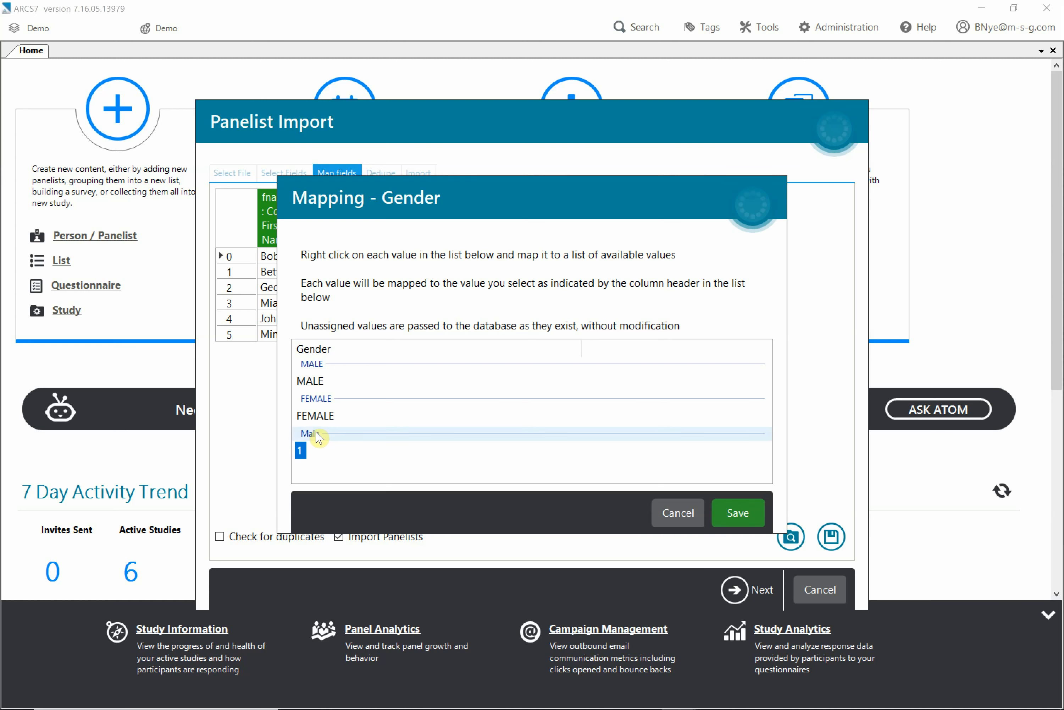
{"action": "left_click", "coordinate": [405, 459]}
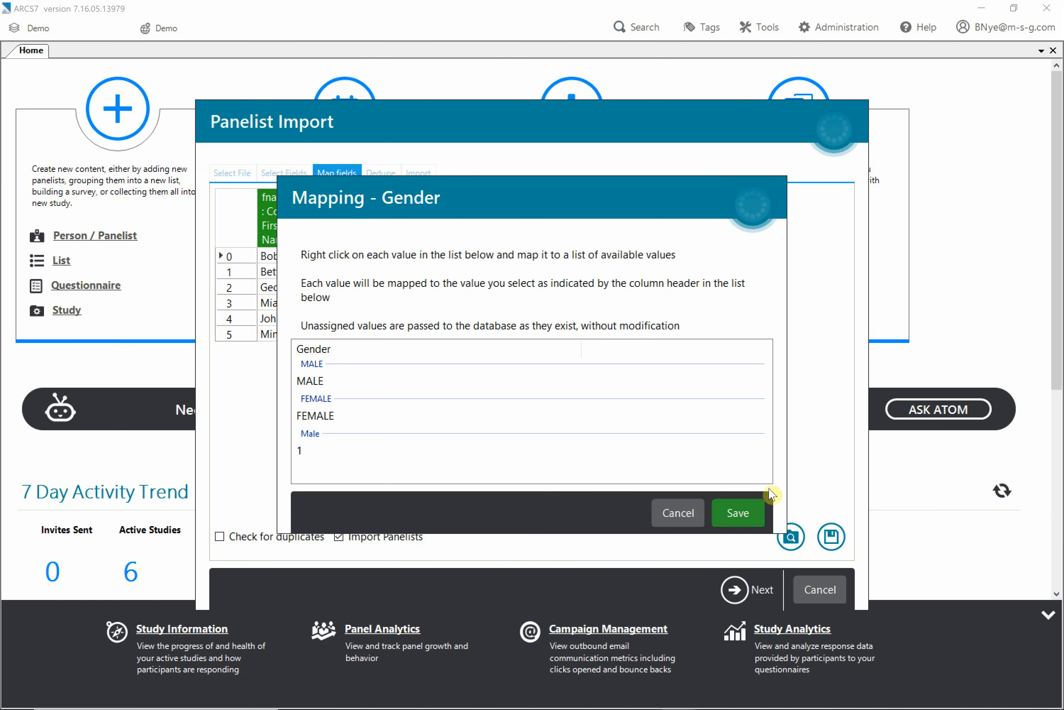
{"action": "left_click", "coordinate": [745, 513]}
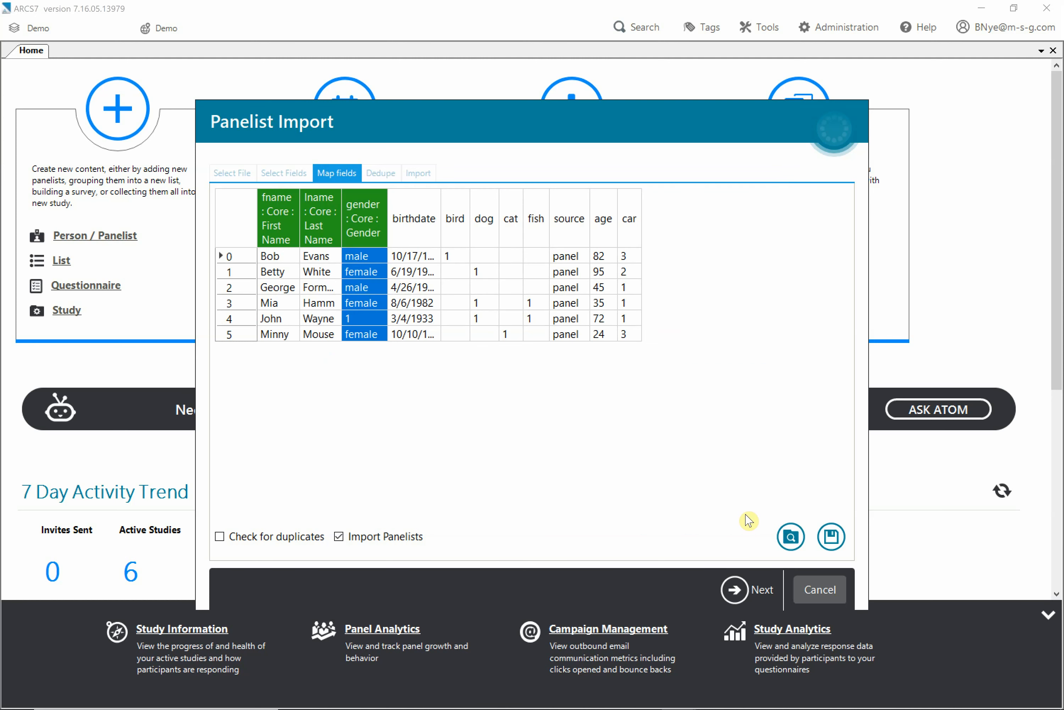
Map the birthdate column to the core Date of Birth field
{"action": "right_click", "coordinate": [422, 222]}
{"action": "mouse_move", "coordinate": [481, 245]}
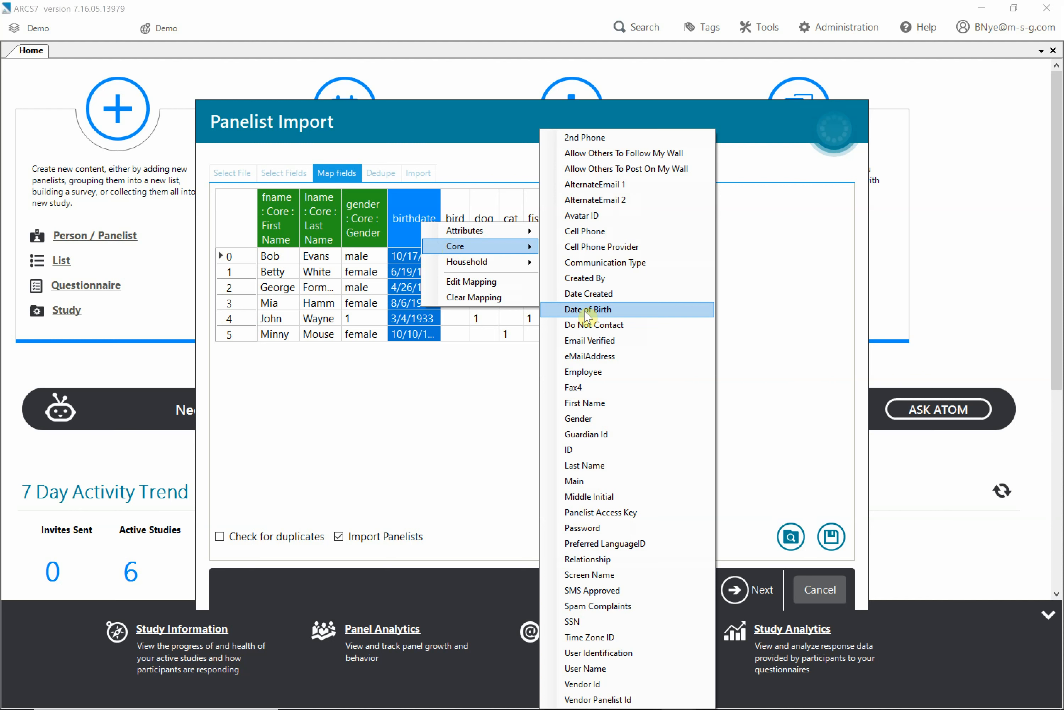
{"action": "left_click", "coordinate": [587, 310]}
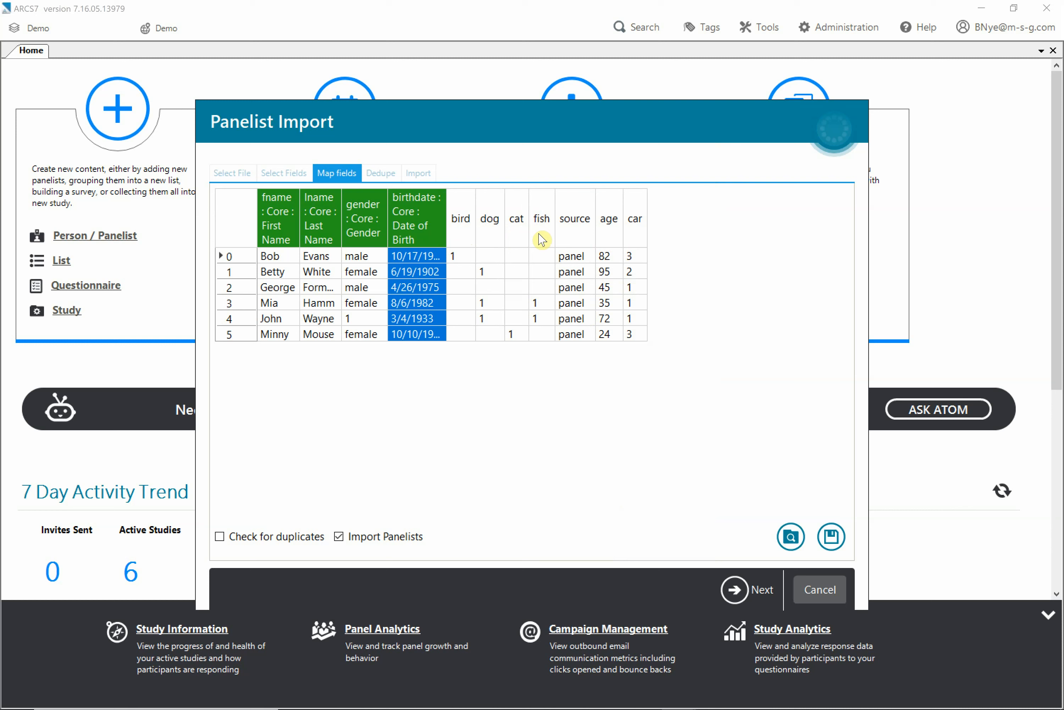
Map the bird column to the Bird option of the Pet attribute, keeping 1 as True and blanks unassigned
{"action": "left_click", "coordinate": [466, 232]}
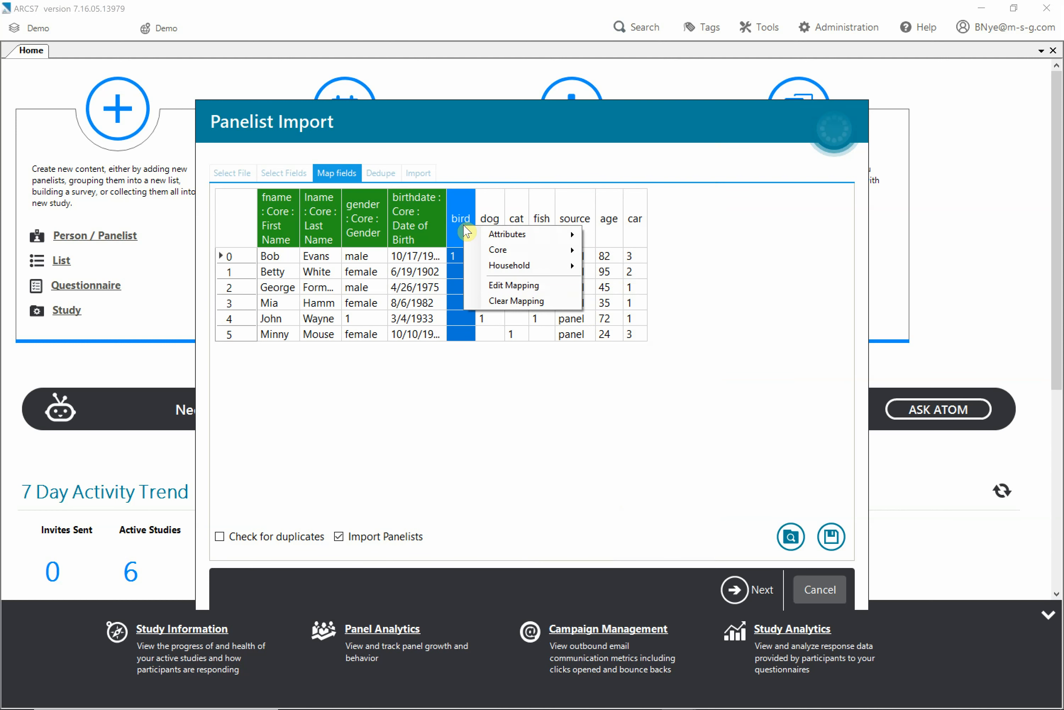
{"action": "mouse_move", "coordinate": [498, 238]}
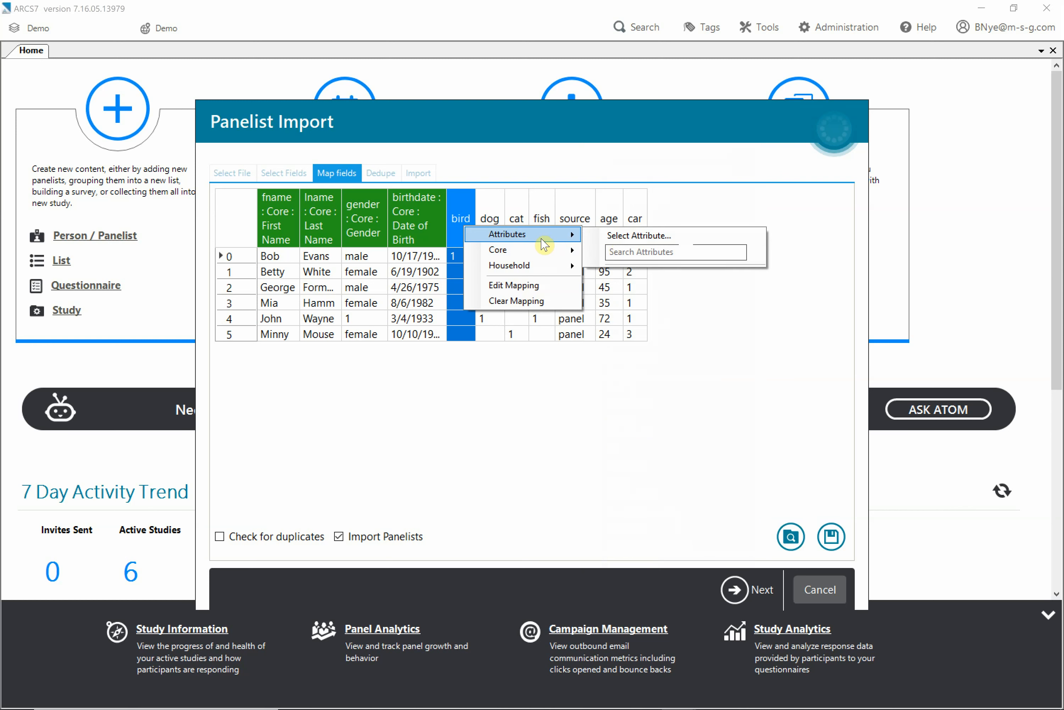
{"action": "left_click", "coordinate": [624, 251]}
{"action": "type", "text": "pl"}
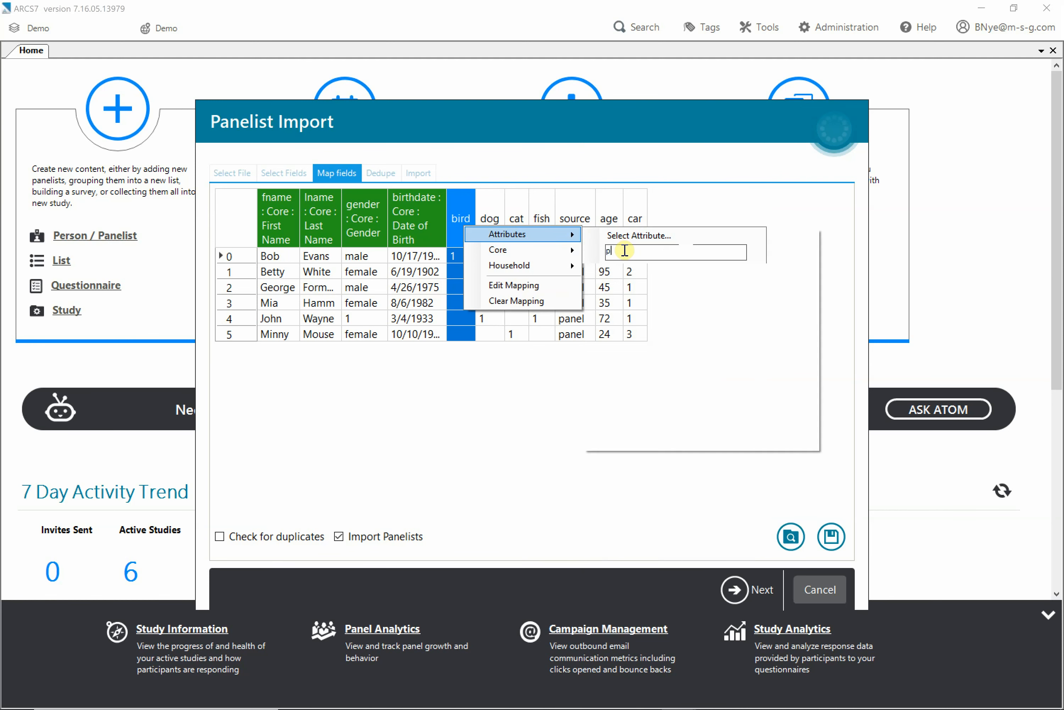
{"action": "key", "text": "BackSpace"}
{"action": "type", "text": "et"}
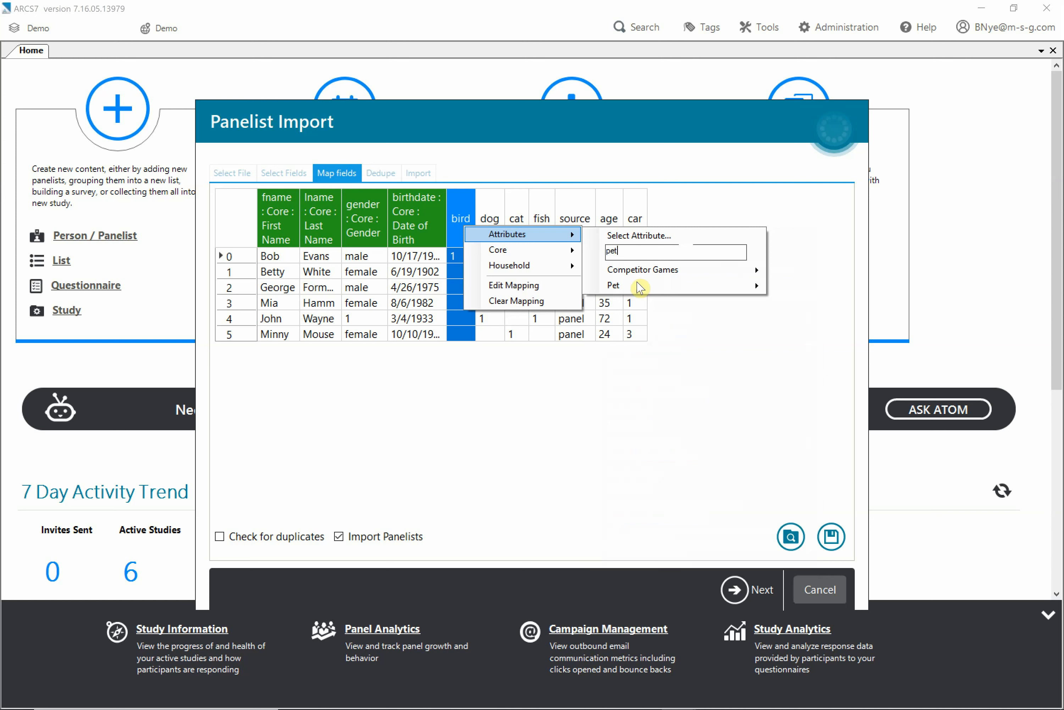
{"action": "mouse_move", "coordinate": [761, 292]}
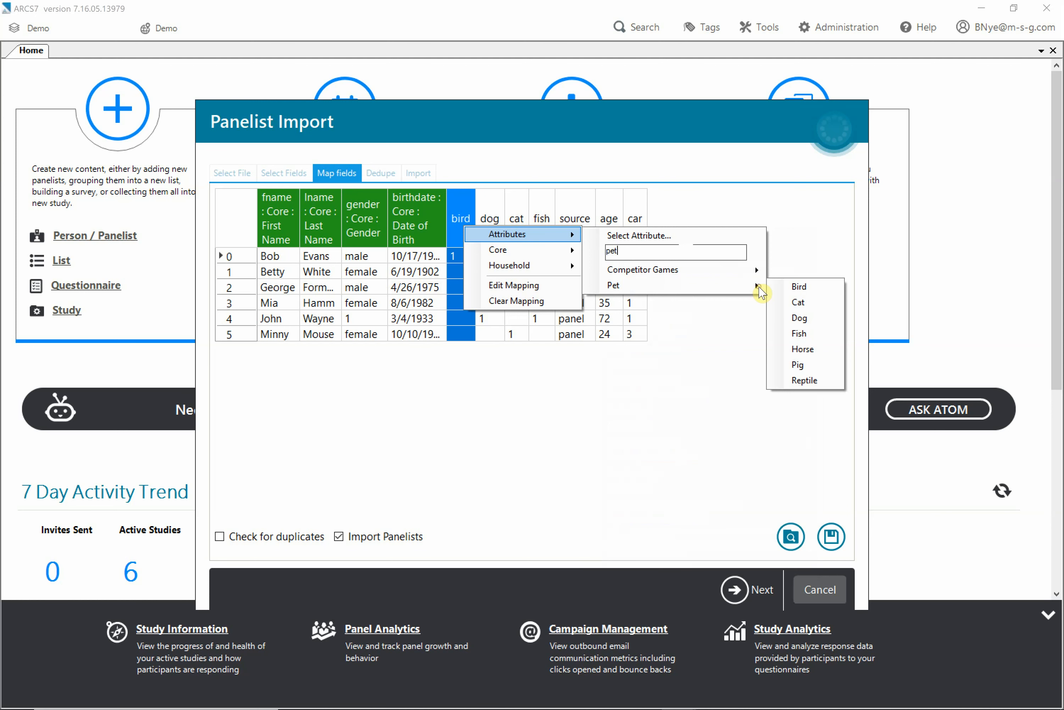
{"action": "left_click", "coordinate": [803, 288]}
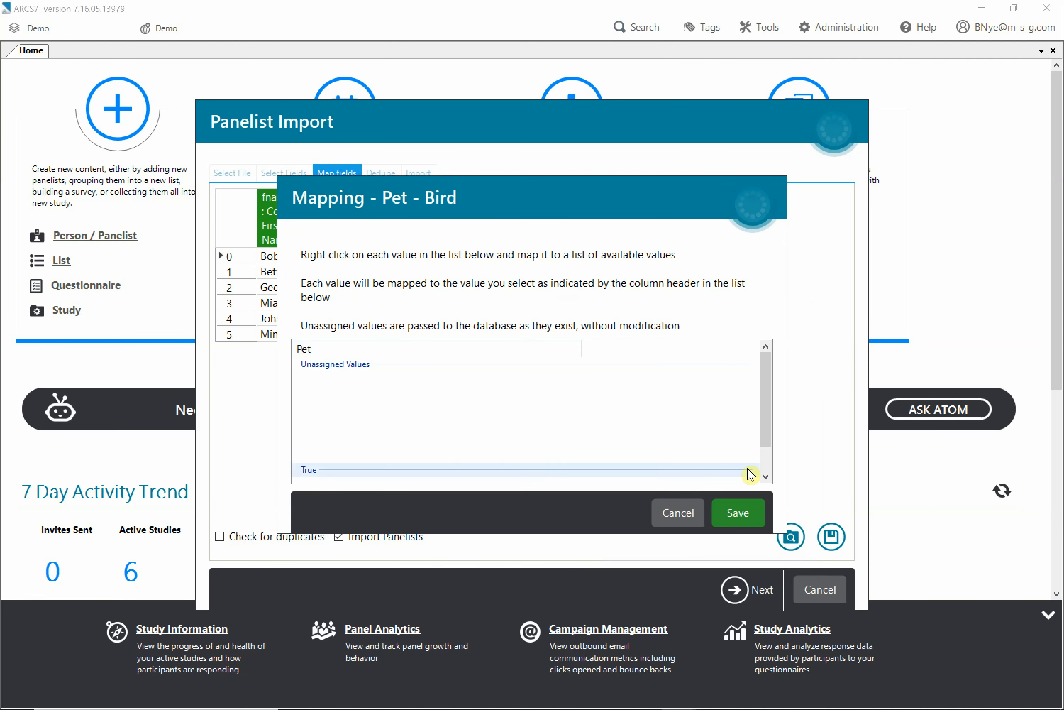
{"action": "left_click", "coordinate": [769, 473]}
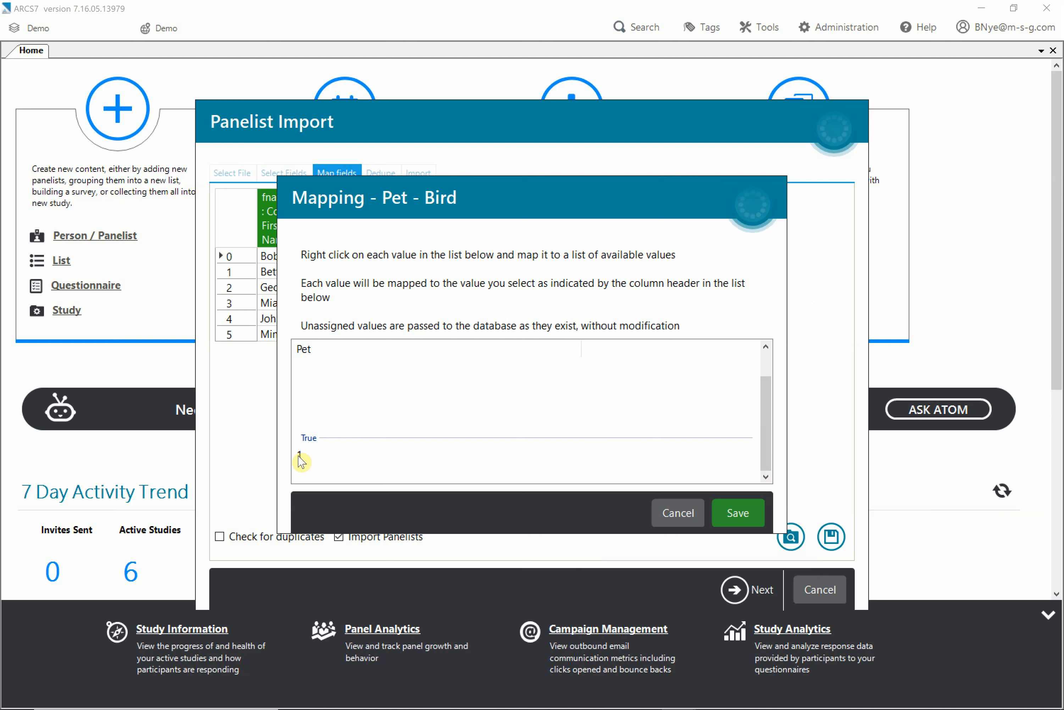
{"action": "left_click", "coordinate": [300, 456]}
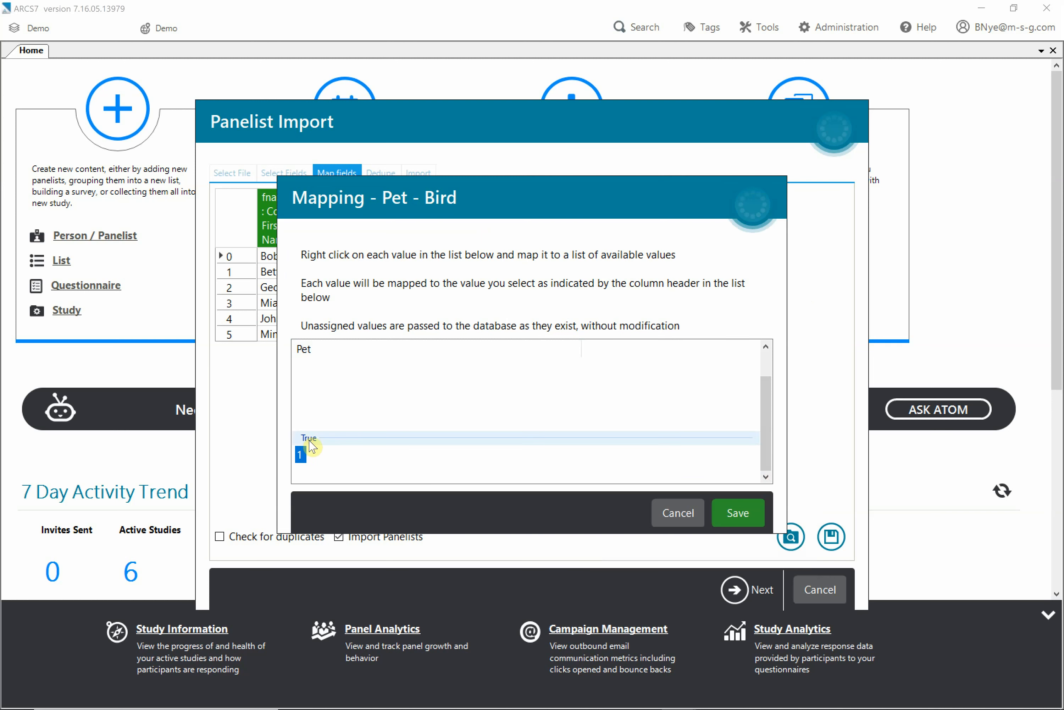
{"action": "left_click", "coordinate": [304, 388]}
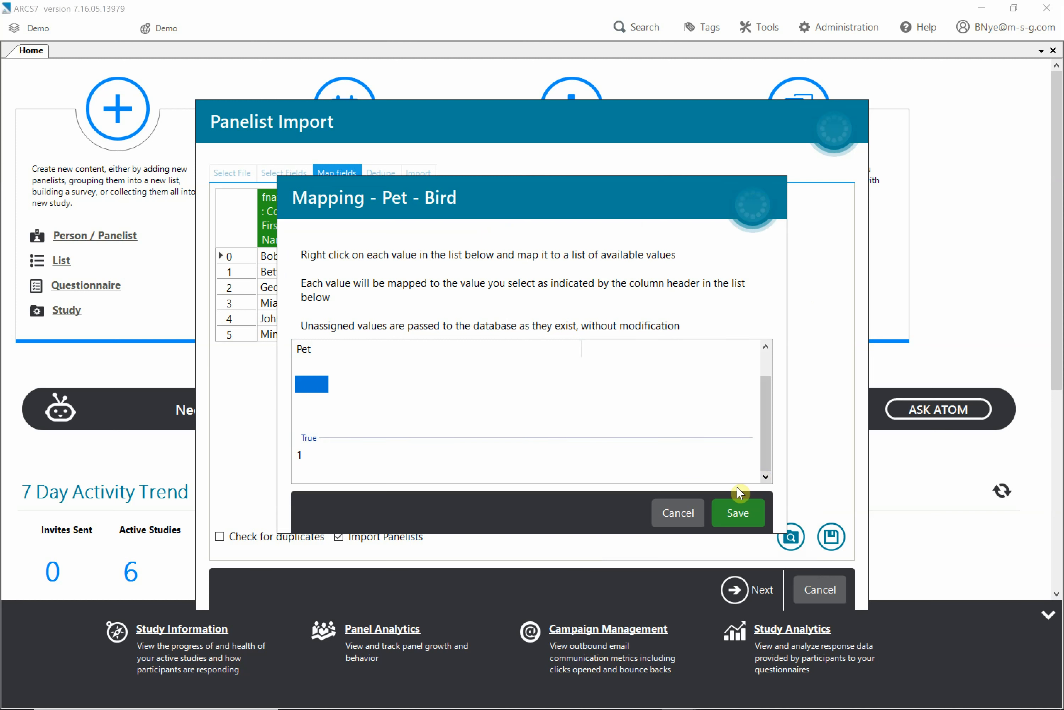
{"action": "left_click", "coordinate": [735, 512]}
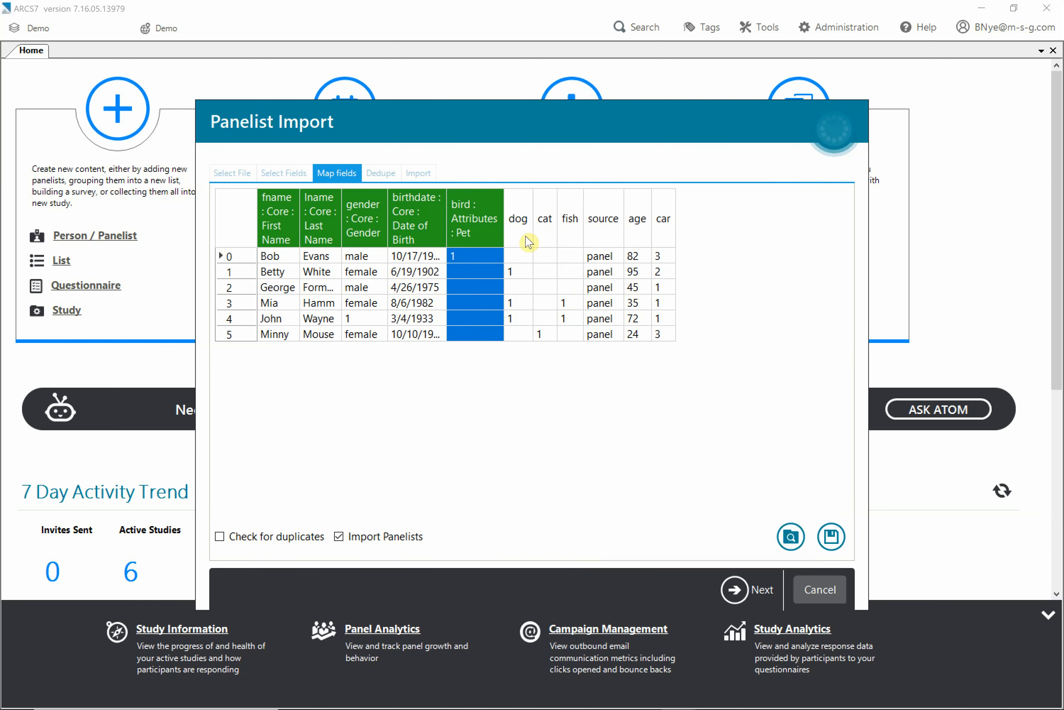
Map the dog column to the Dog option of the Pet attribute, keeping 1 as True and blanks unassigned
{"action": "right_click", "coordinate": [526, 237]}
{"action": "mouse_move", "coordinate": [548, 247]}
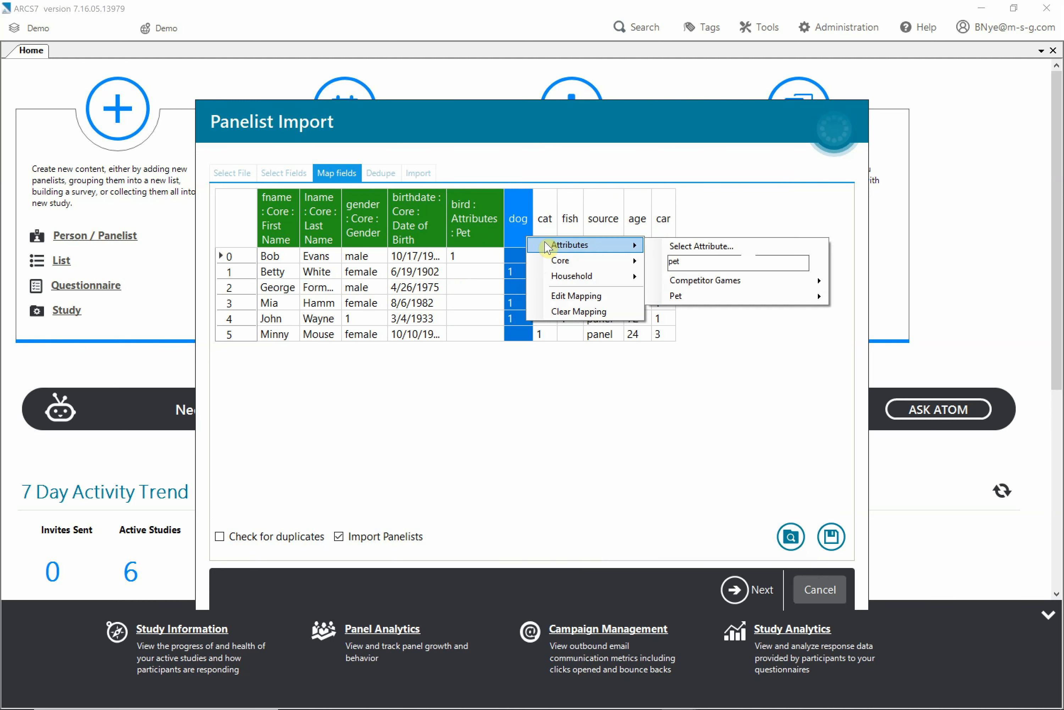
{"action": "mouse_move", "coordinate": [781, 298]}
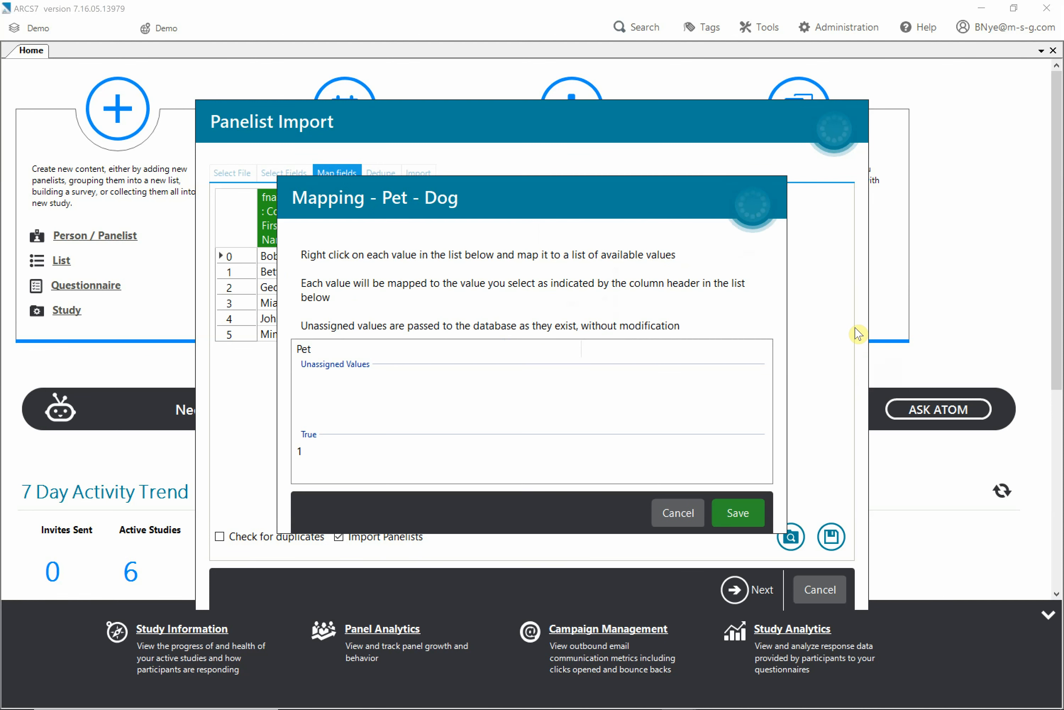
{"action": "left_click", "coordinate": [304, 457]}
{"action": "left_click_drag", "start_coordinate": [304, 457], "coordinate": [307, 406]}
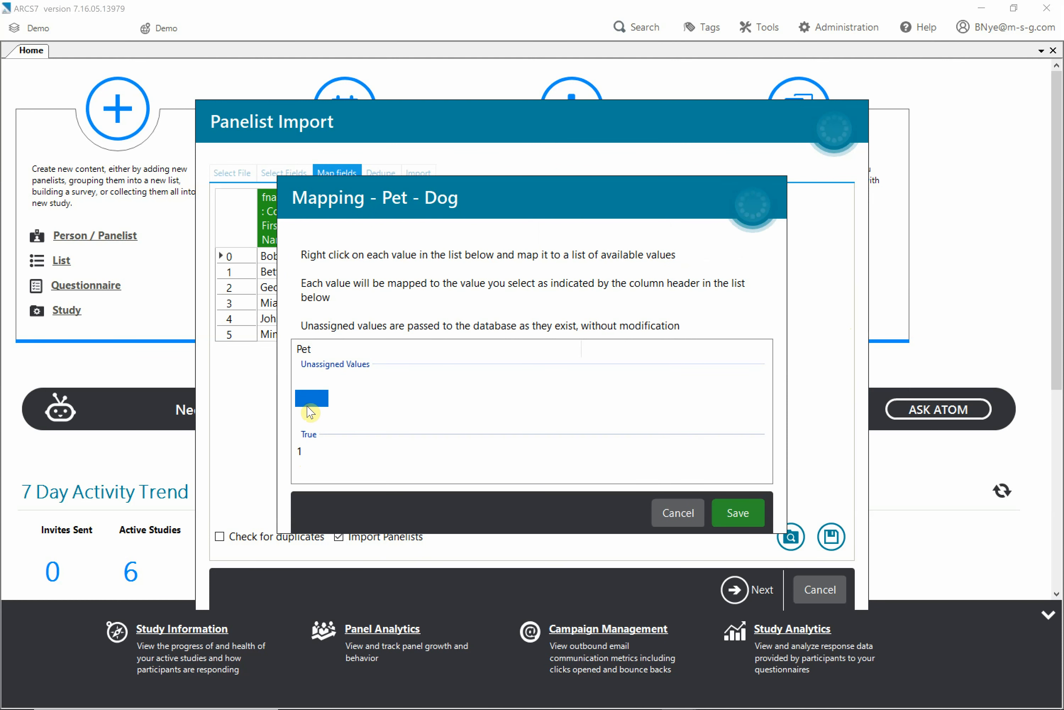
{"action": "left_click", "coordinate": [743, 509]}
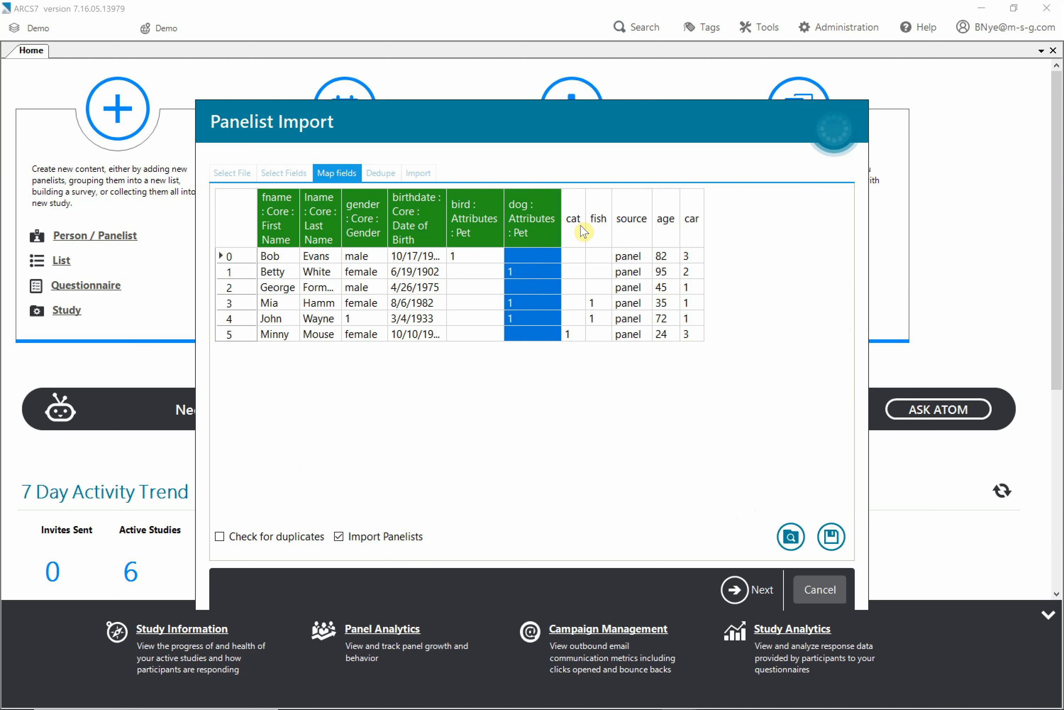
{"action": "right_click", "coordinate": [642, 231]}
{"action": "mouse_move", "coordinate": [685, 233]}
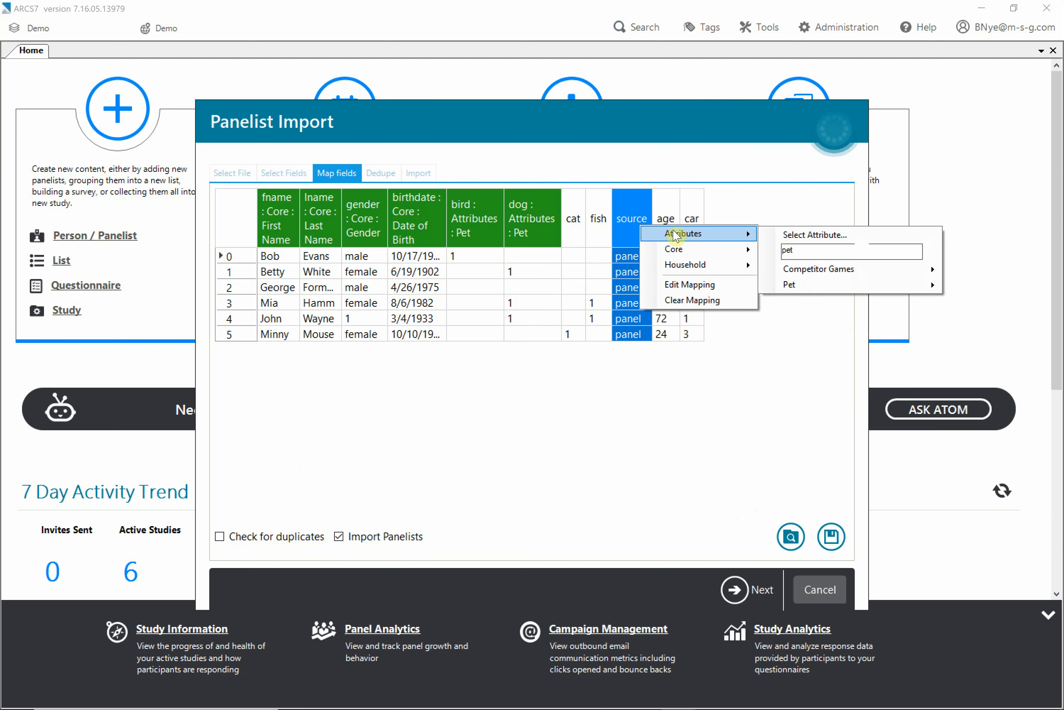
{"action": "left_click", "coordinate": [808, 251]}
{"action": "left_click", "coordinate": [799, 245]}
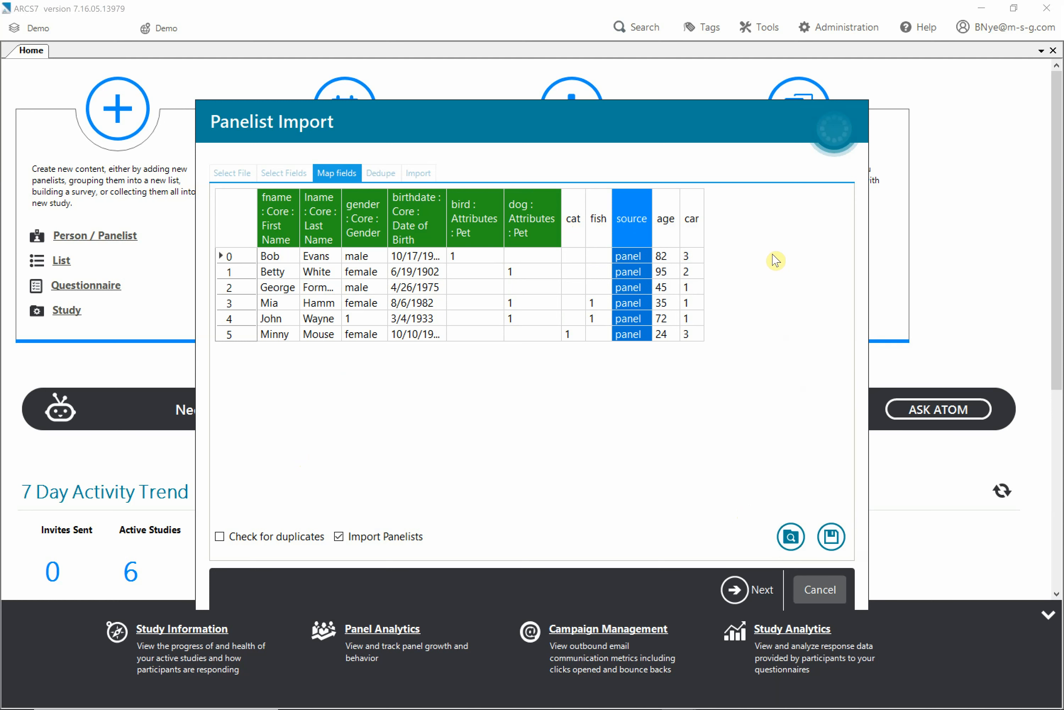
{"action": "right_click", "coordinate": [647, 235]}
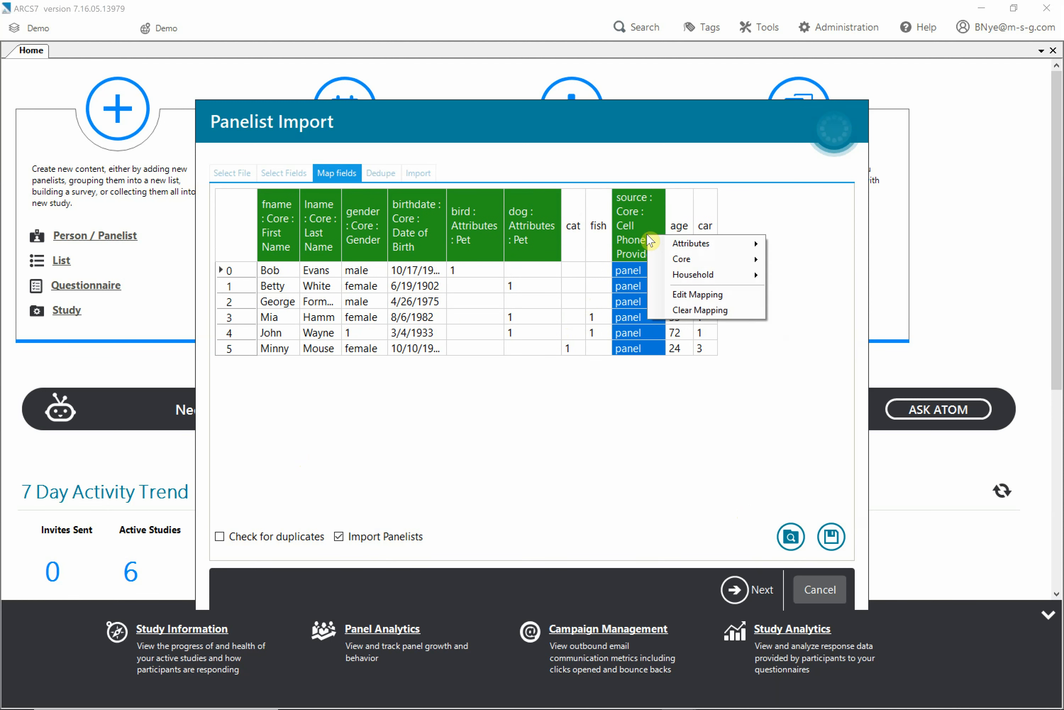
{"action": "left_click", "coordinate": [682, 311]}
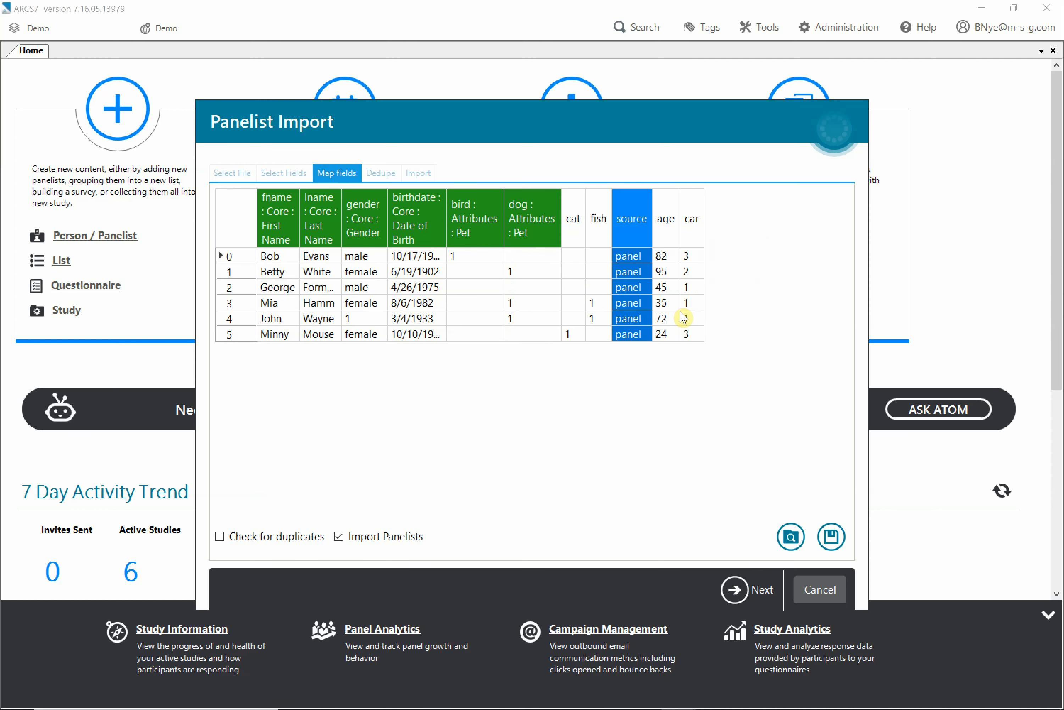
Try mapping the source column to the panel option of the source attribute, checking its PANEL value
{"action": "right_click", "coordinate": [632, 238]}
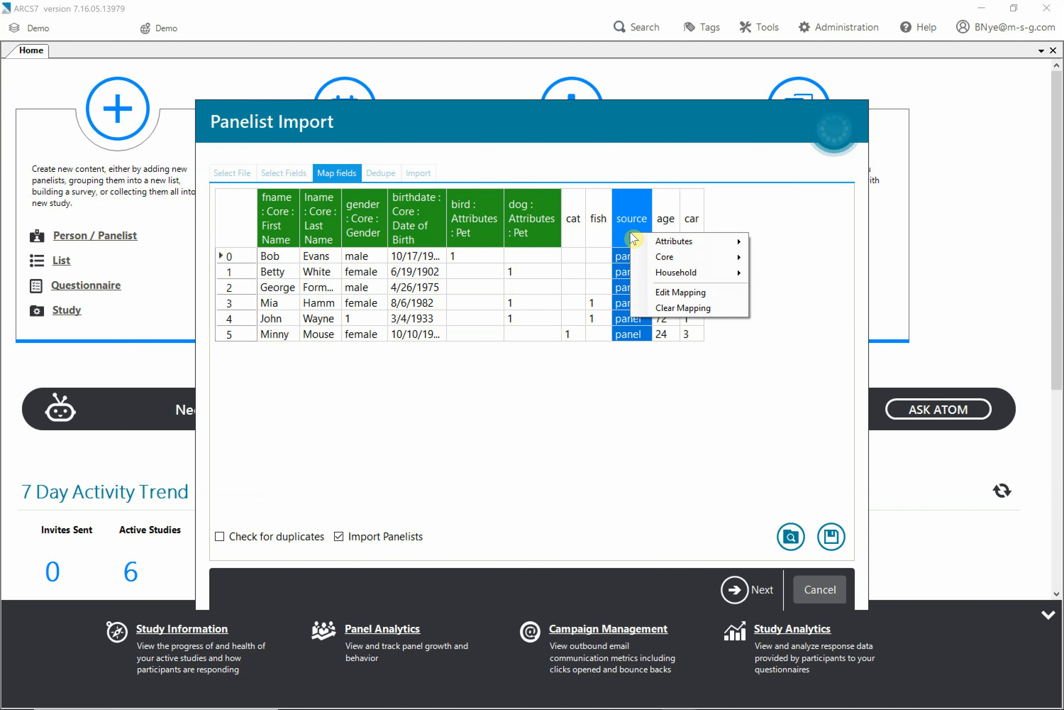
{"action": "mouse_move", "coordinate": [641, 241]}
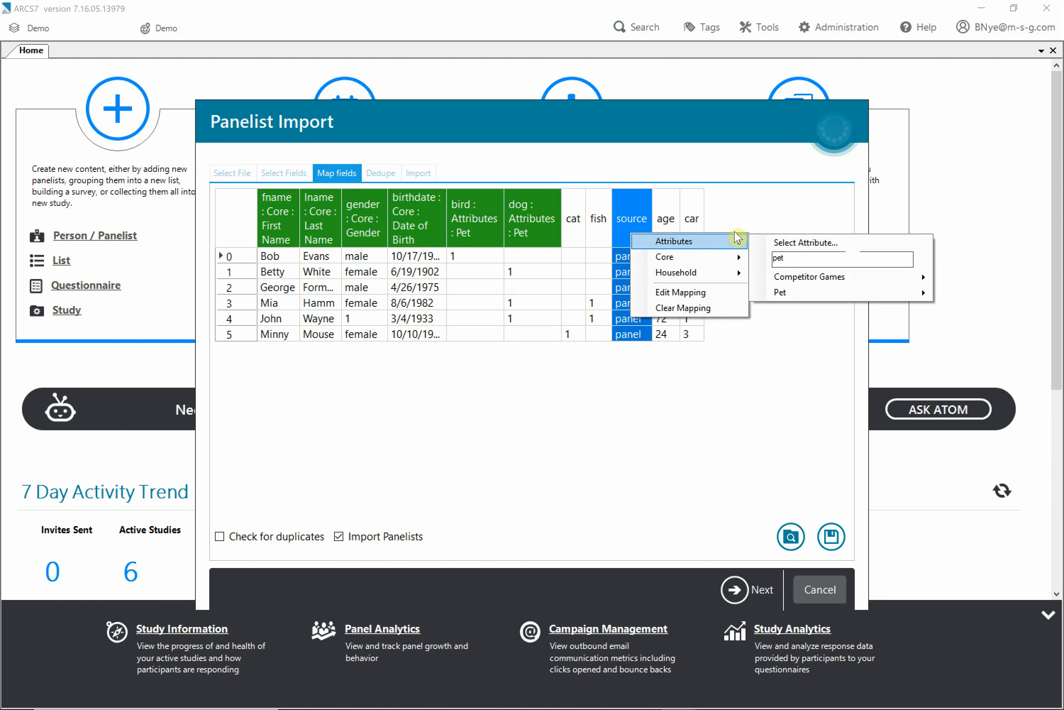
{"action": "left_click", "coordinate": [812, 262]}
{"action": "key", "text": "BackSpace"}
{"action": "key", "text": "BackSpace"}
{"action": "key", "text": "BackSpace"}
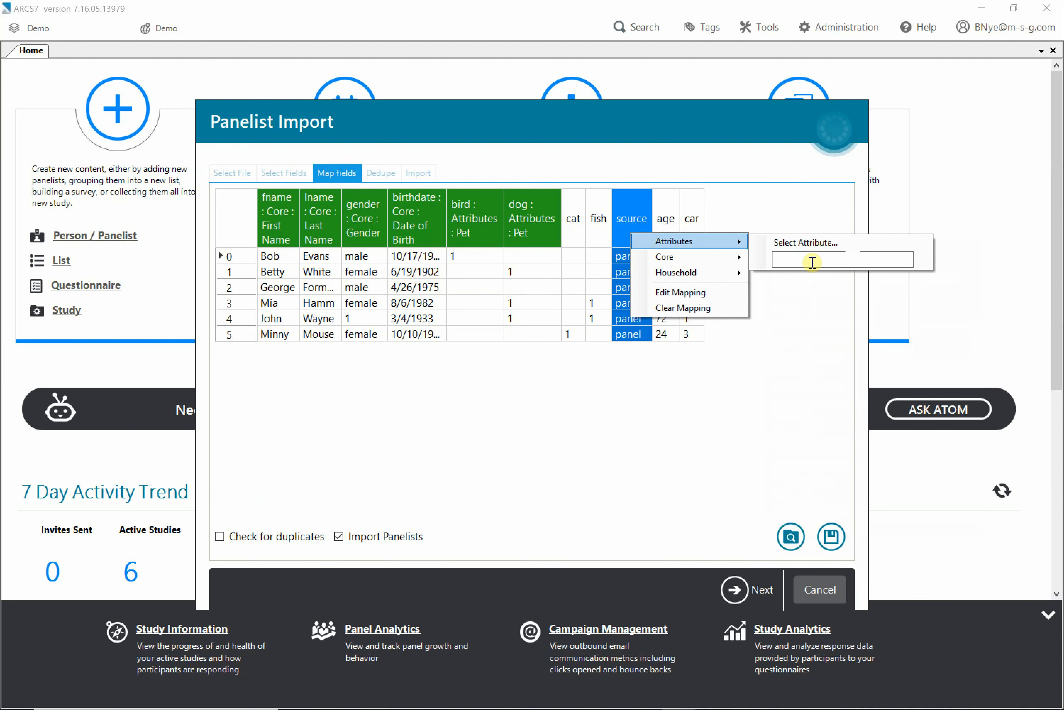
{"action": "type", "text": "sour"}
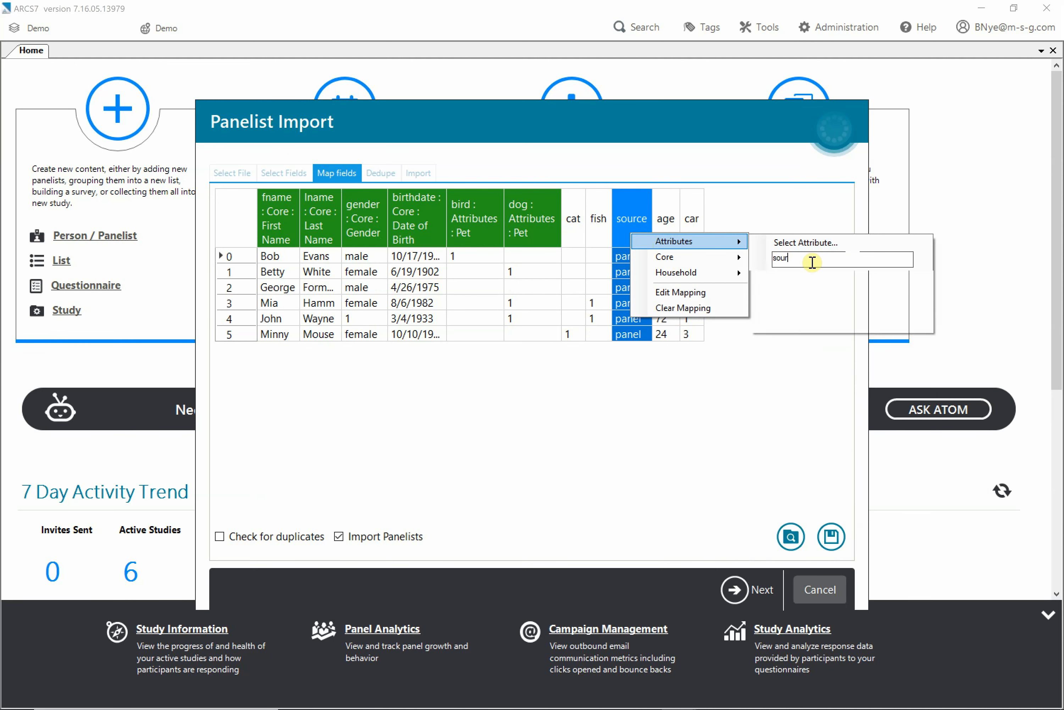
{"action": "type", "text": "c"}
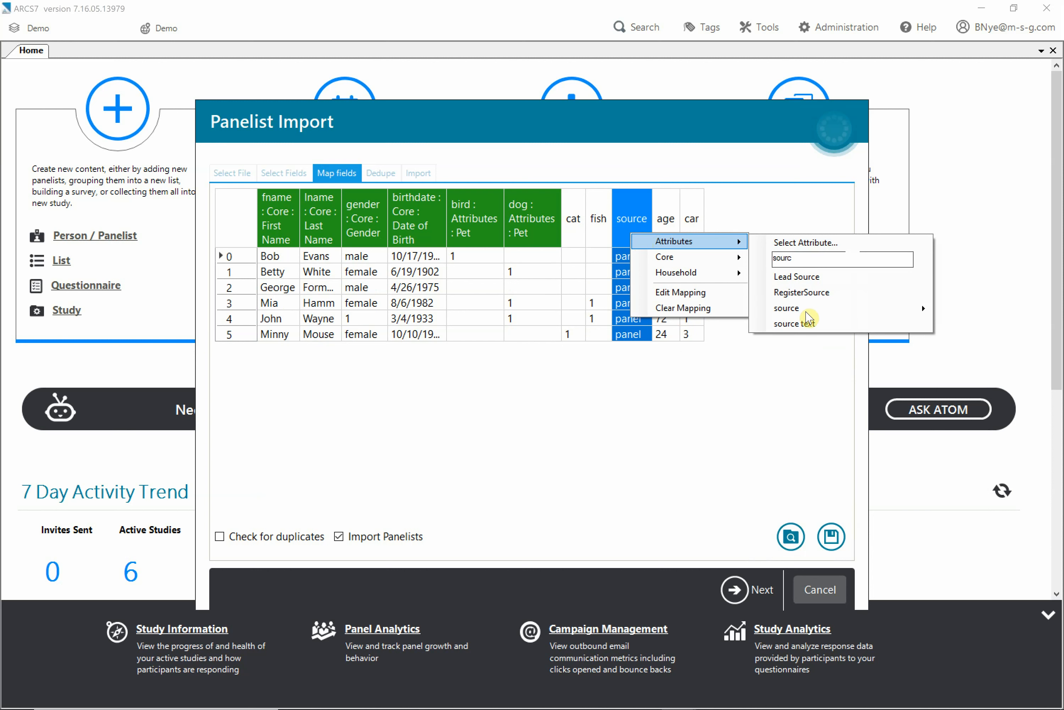
{"action": "mouse_move", "coordinate": [807, 314]}
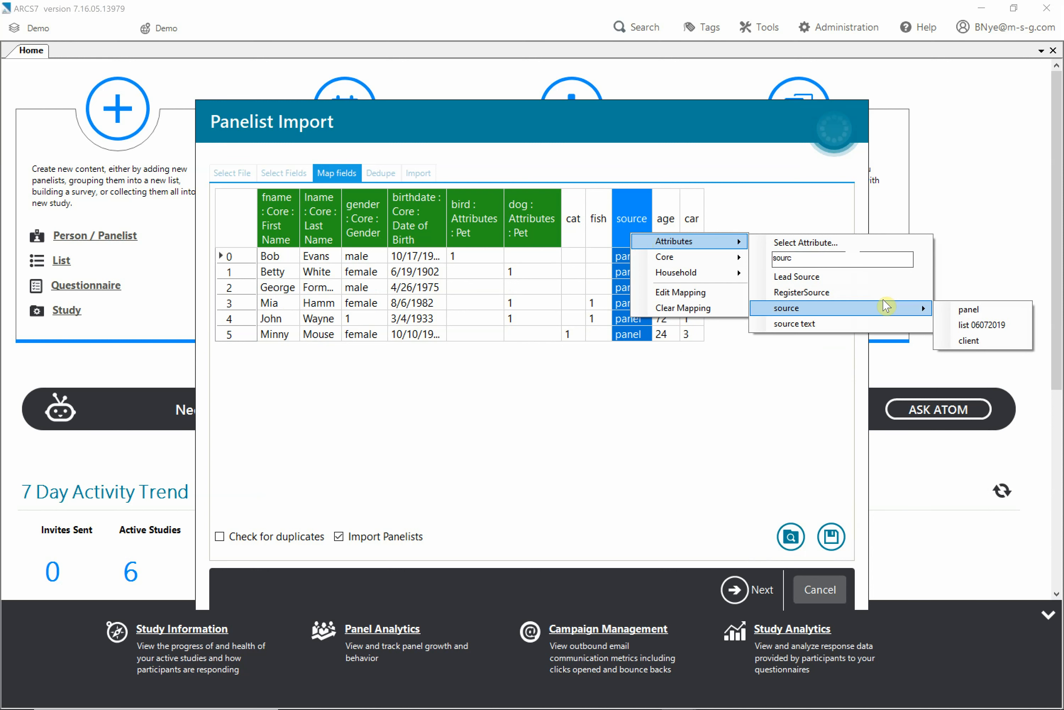
{"action": "left_click", "coordinate": [964, 314]}
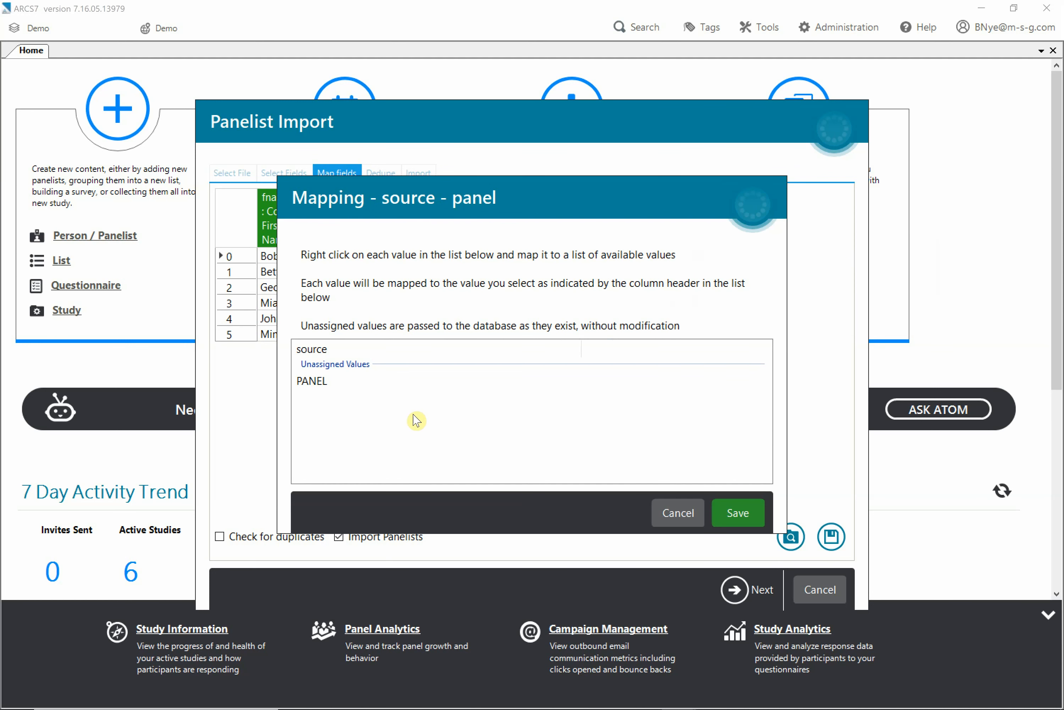
{"action": "left_click", "coordinate": [327, 387]}
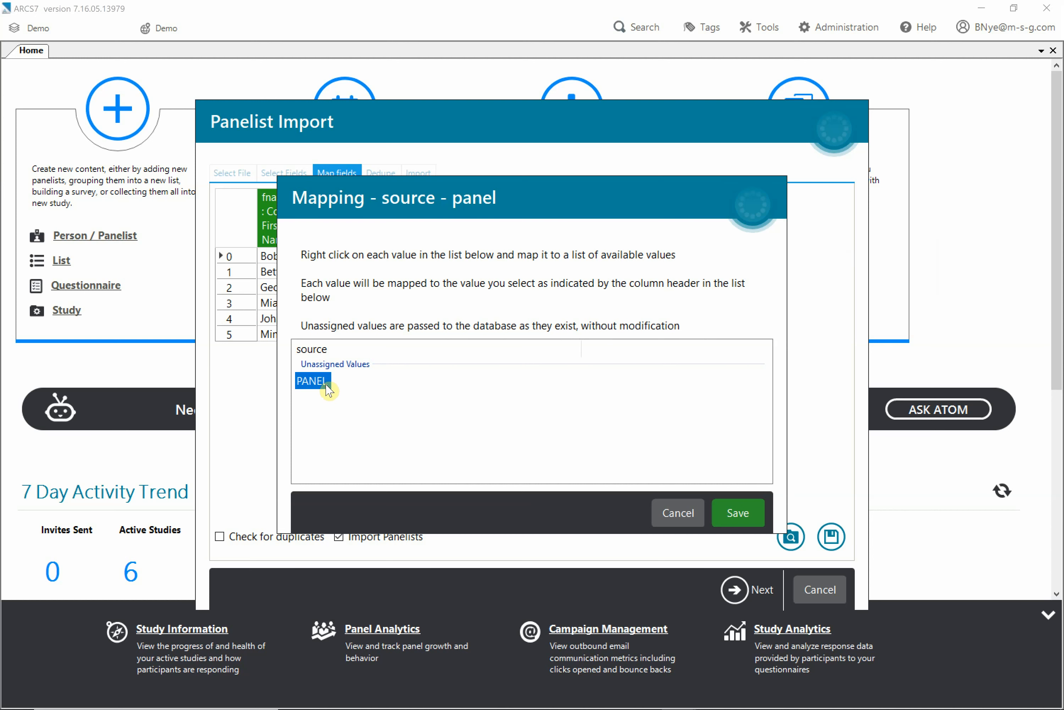
{"action": "left_click", "coordinate": [318, 472]}
{"action": "left_click", "coordinate": [304, 350]}
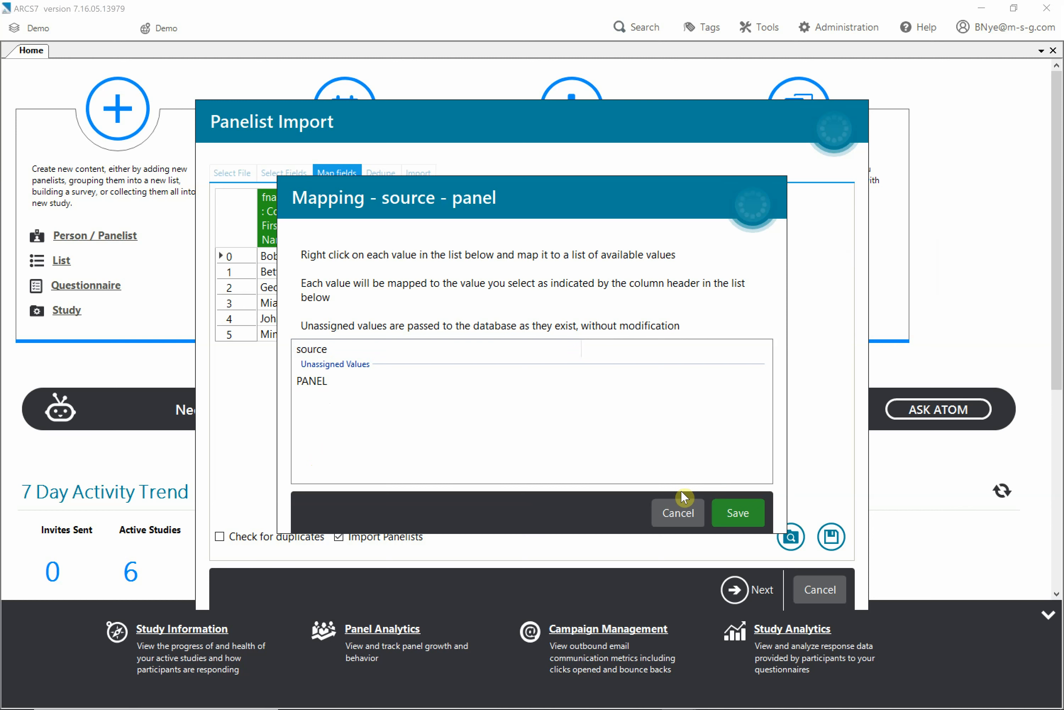
{"action": "left_click", "coordinate": [669, 515]}
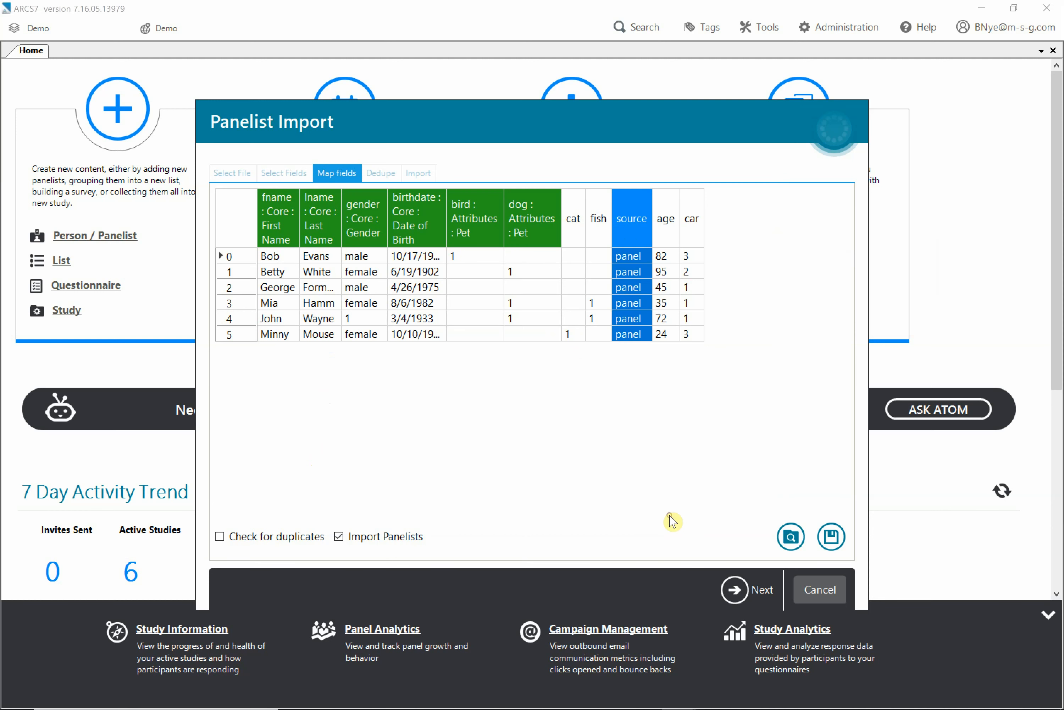
Try mapping the source column to the source text attribute, checking its PANEL value
{"action": "right_click", "coordinate": [628, 234]}
{"action": "left_click", "coordinate": [645, 244]}
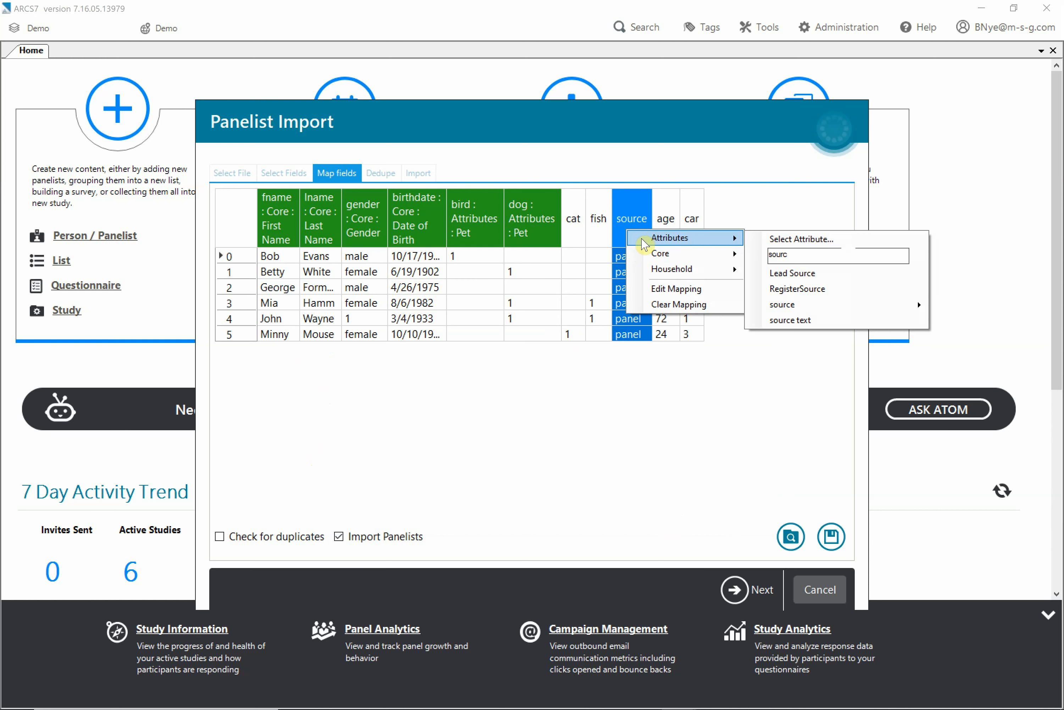
{"action": "left_click", "coordinate": [791, 324]}
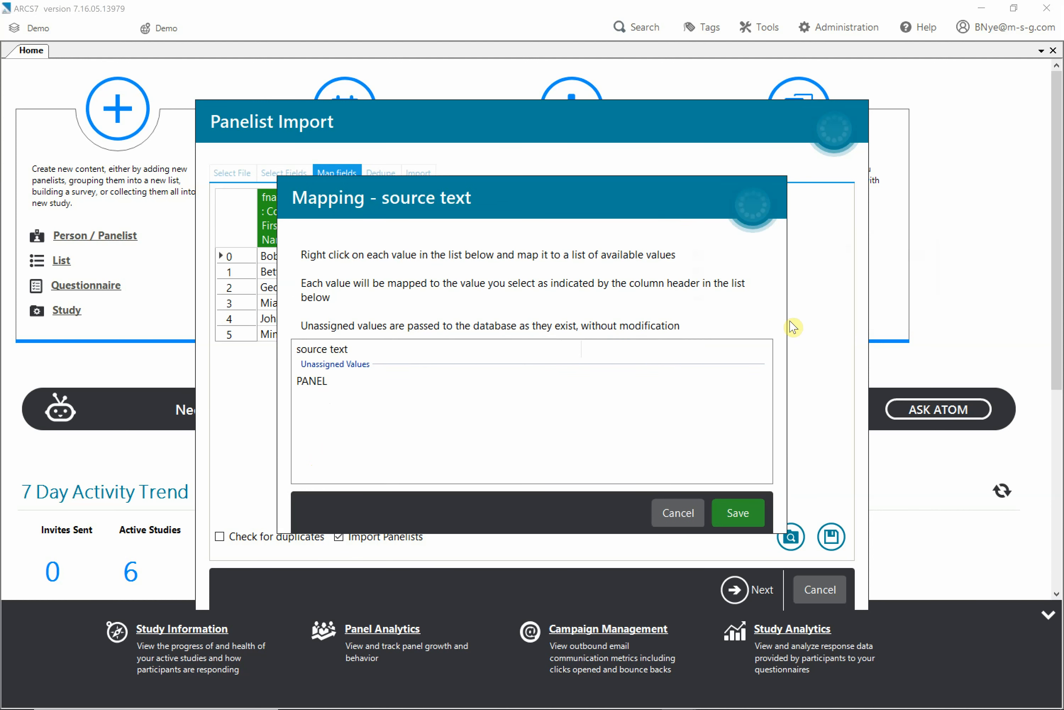
{"action": "left_click", "coordinate": [313, 388]}
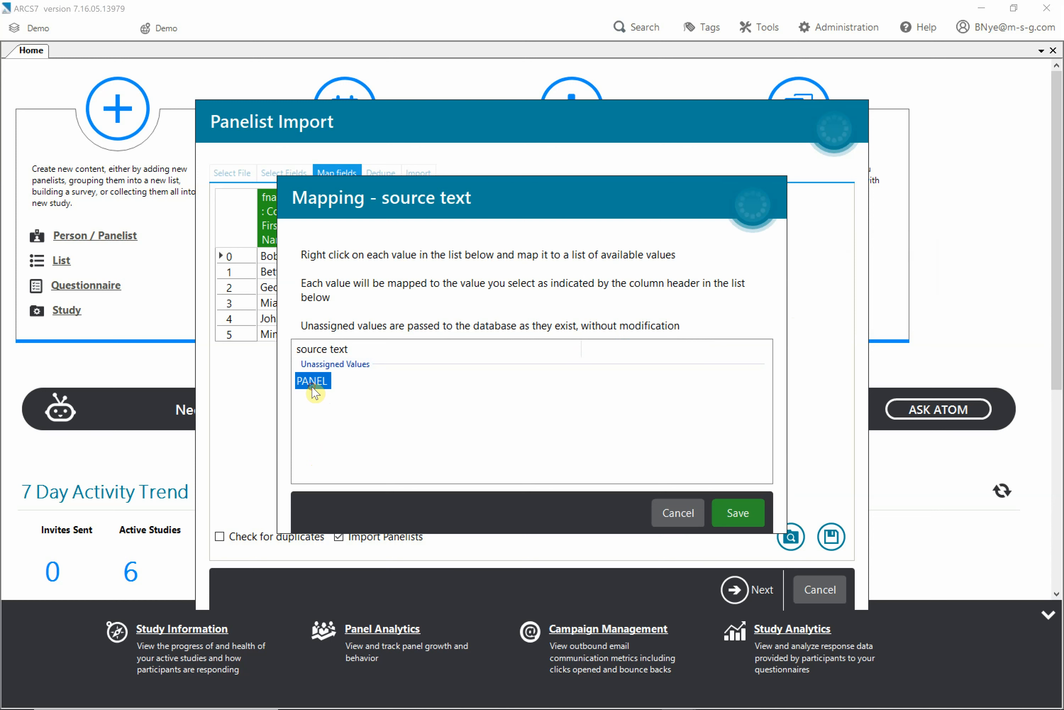
{"action": "left_click", "coordinate": [681, 513]}
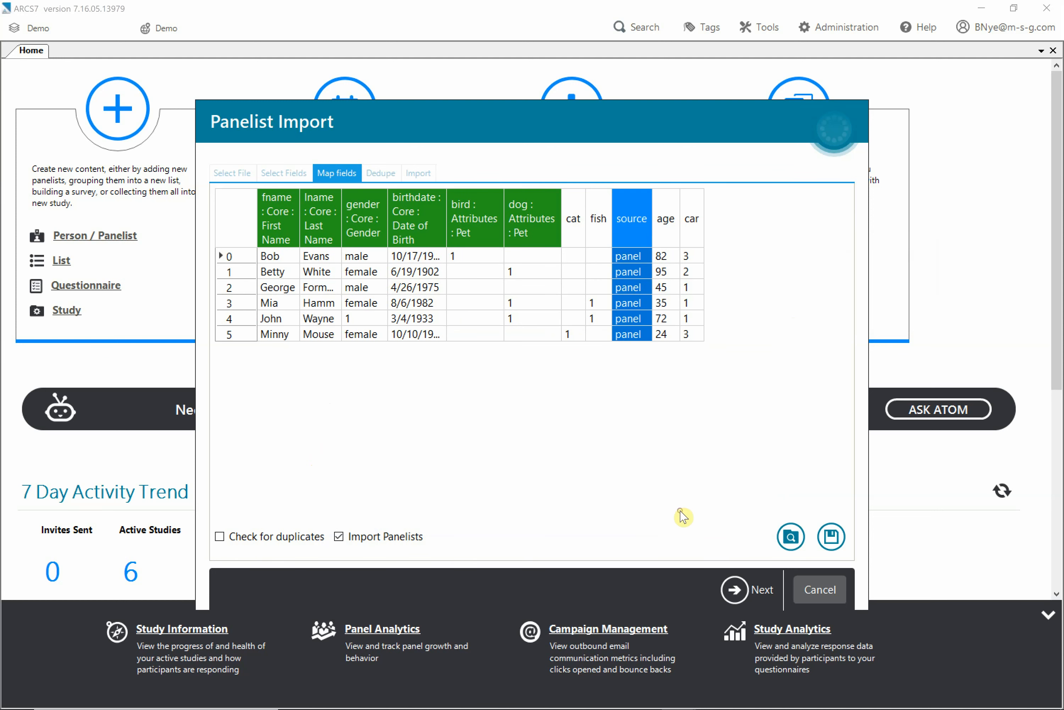
Map the age column to the Age attribute, finding it by filtering the attributes for "age"
{"action": "right_click", "coordinate": [660, 228]}
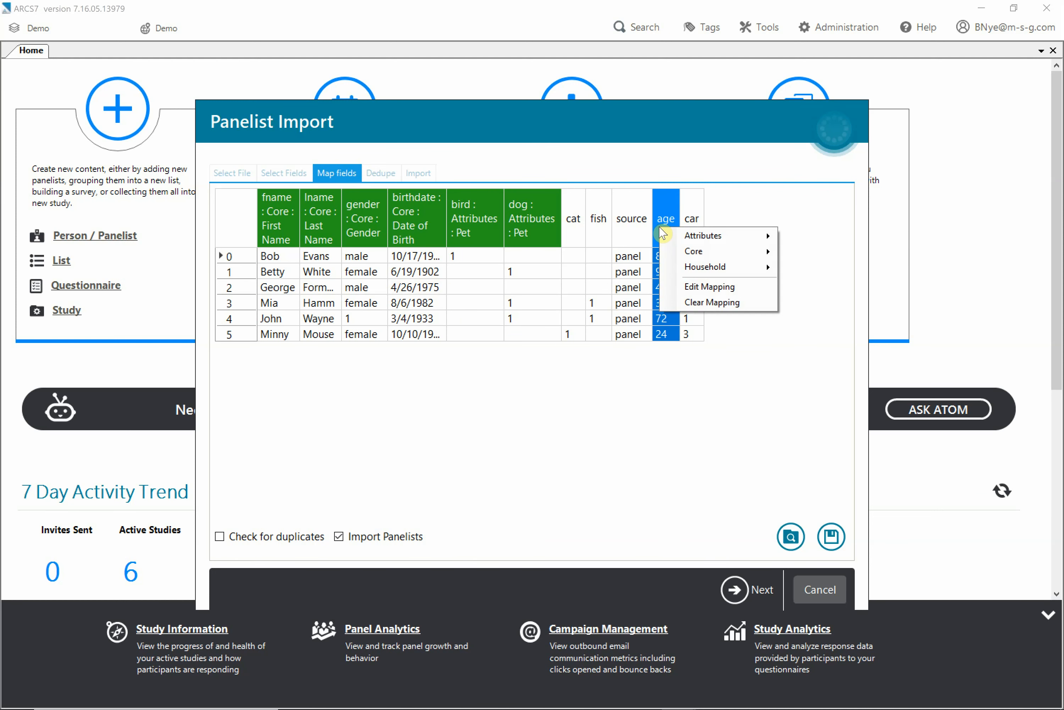
{"action": "mouse_move", "coordinate": [682, 237]}
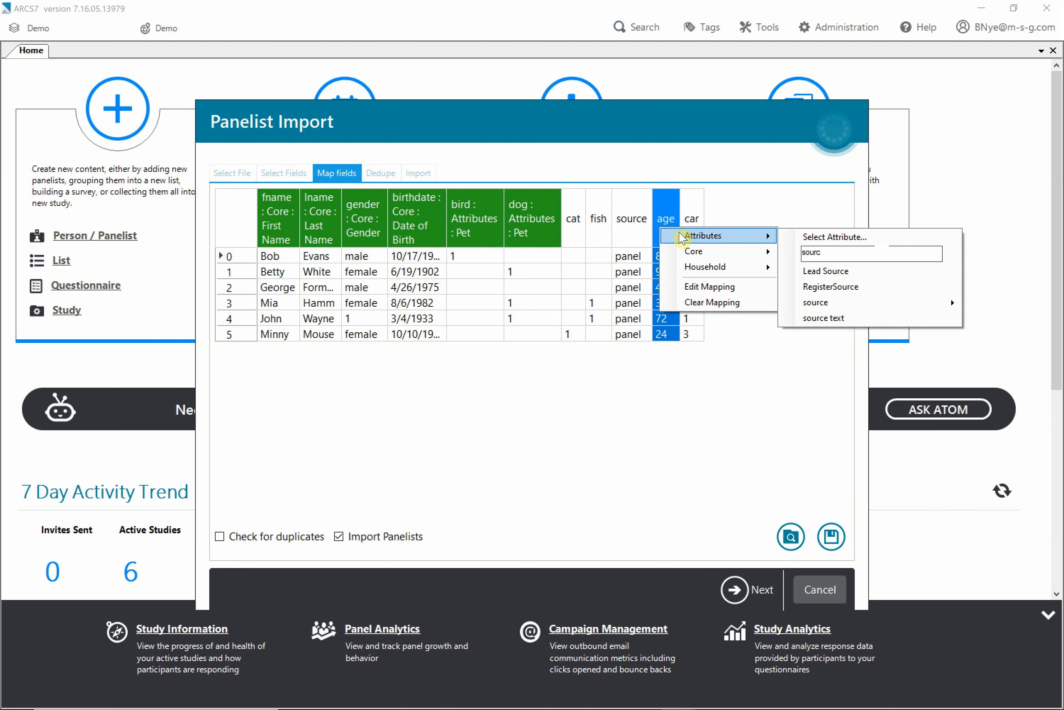
{"action": "left_click", "coordinate": [831, 259]}
{"action": "key", "text": "BackSpace"}
{"action": "key", "text": "BackSpace"}
{"action": "key", "text": "BackSpace"}
{"action": "key", "text": "BackSpace"}
{"action": "key", "text": "BackSpace"}
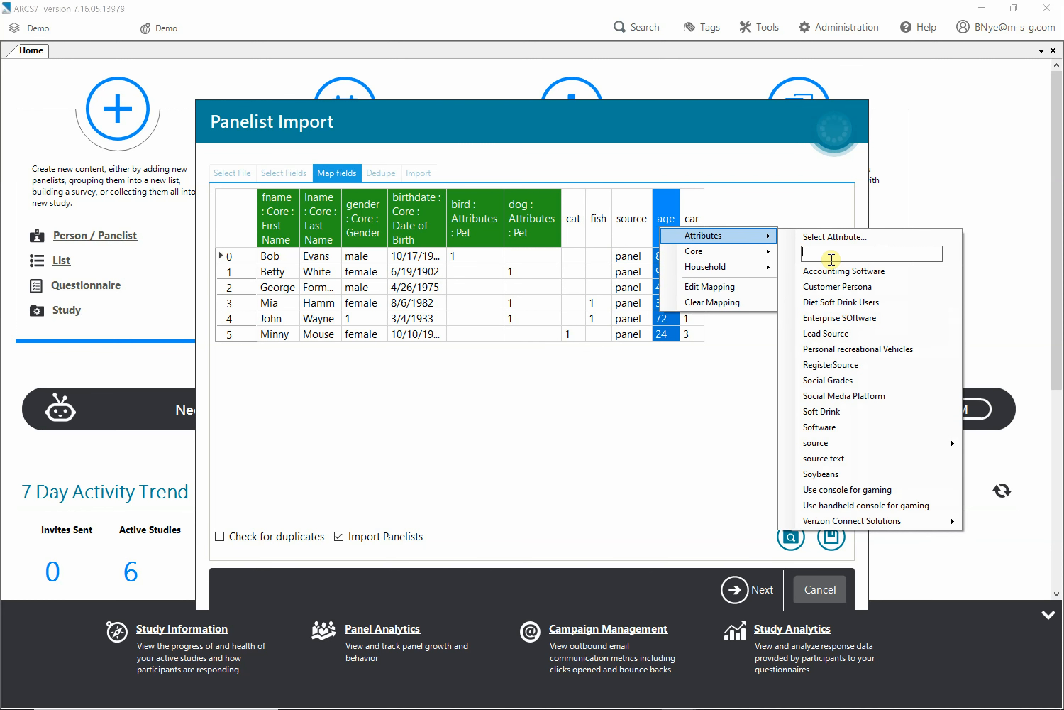
{"action": "type", "text": "age"}
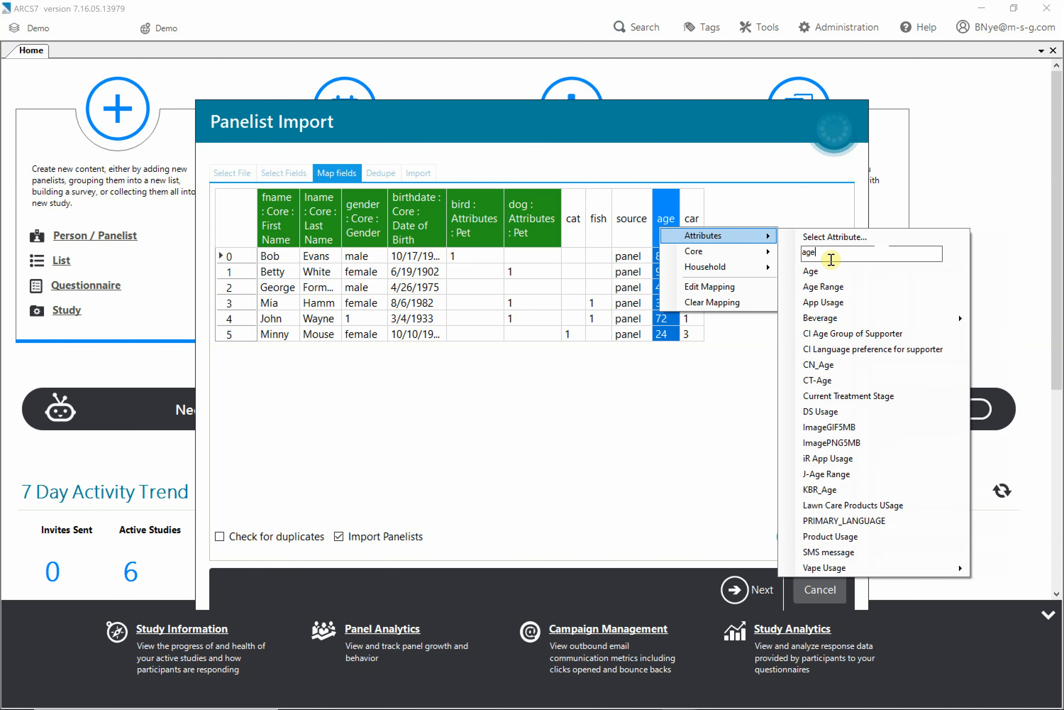
{"action": "left_click", "coordinate": [818, 274]}
Map the car column to the car brand single response attribute, keeping 3 as Dodge, 2 as Chevrolet and 1 as BMW
{"action": "right_click", "coordinate": [726, 227]}
{"action": "mouse_move", "coordinate": [774, 237]}
{"action": "left_click", "coordinate": [900, 254]}
{"action": "key", "text": "BackSpace"}
{"action": "key", "text": "BackSpace"}
{"action": "key", "text": "BackSpace"}
{"action": "type", "text": "car"}
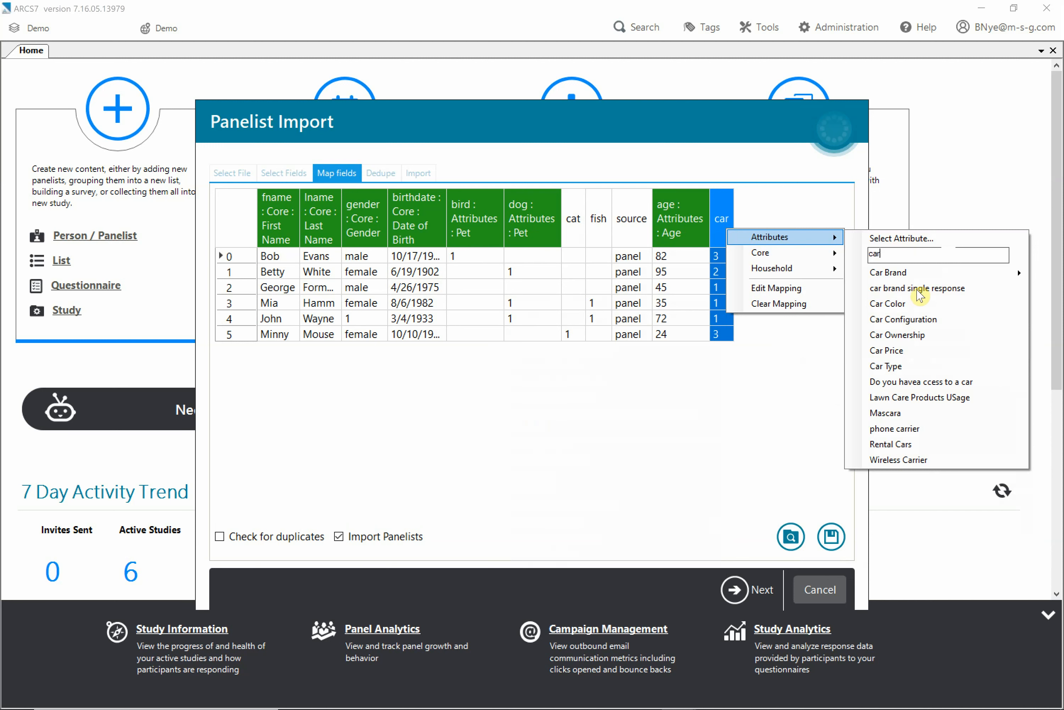
{"action": "left_click", "coordinate": [918, 290]}
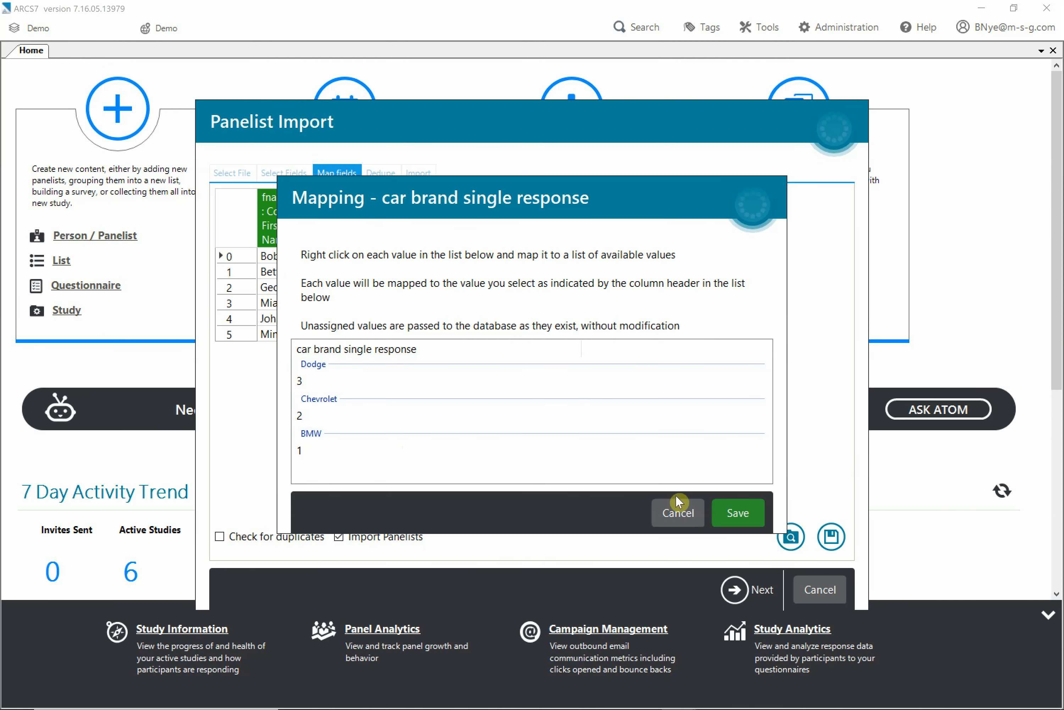
{"action": "left_click", "coordinate": [721, 512]}
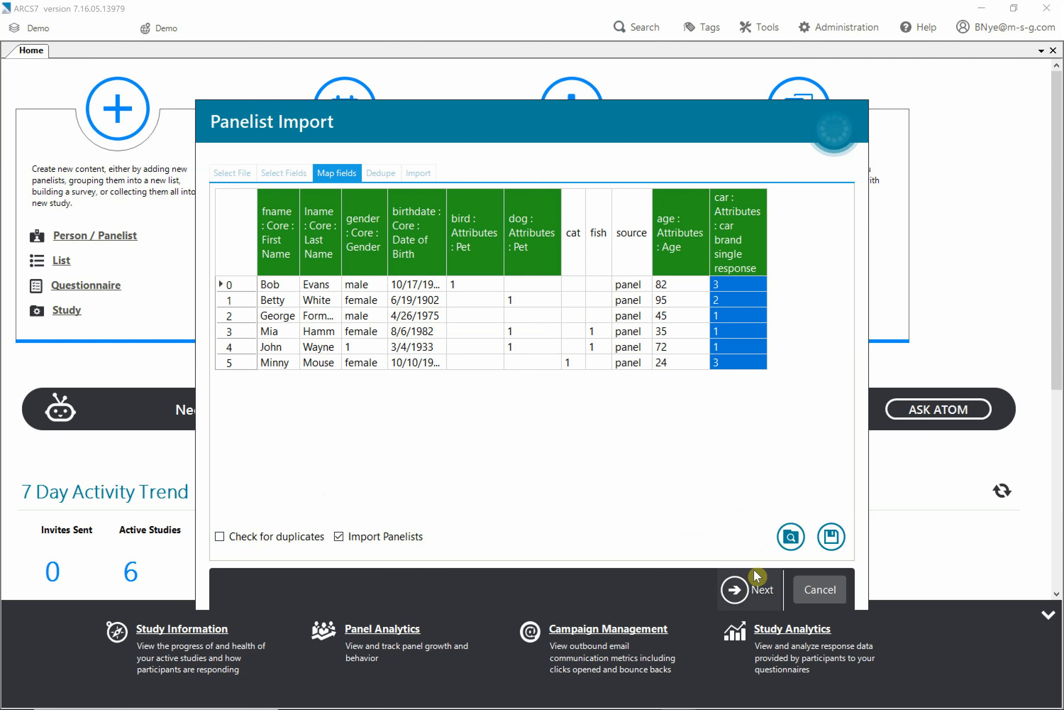
Proceed from the field mapping to the import stage, run the panelist import and dismiss the completion message
{"action": "left_click", "coordinate": [743, 590]}
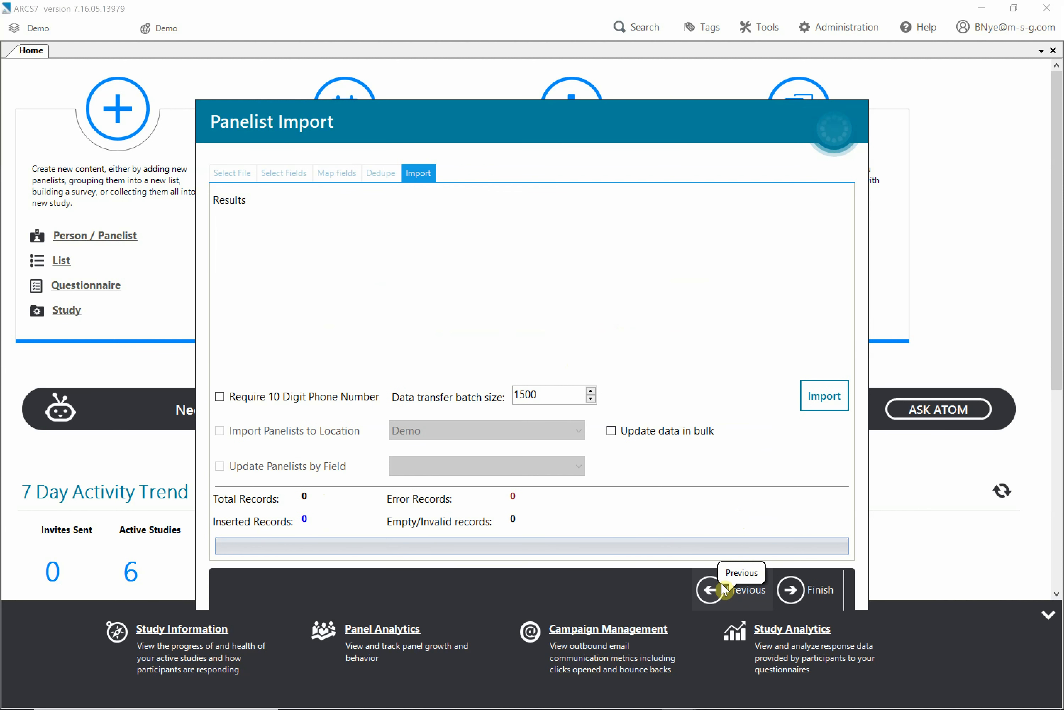
{"action": "left_click", "coordinate": [820, 396]}
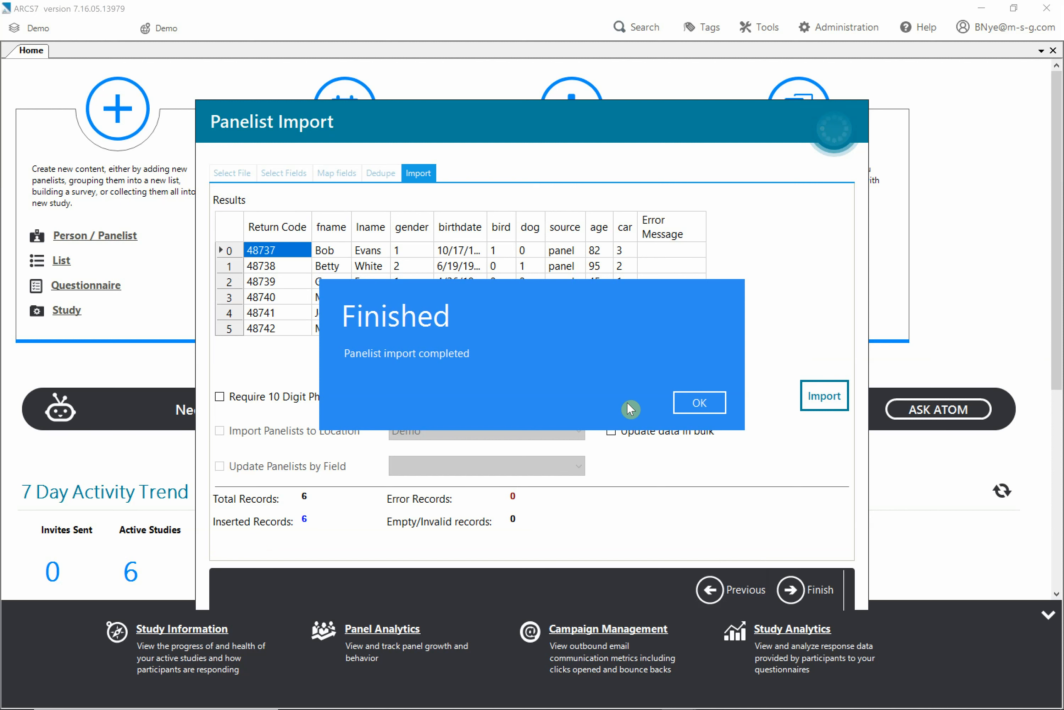
{"action": "left_click", "coordinate": [702, 407]}
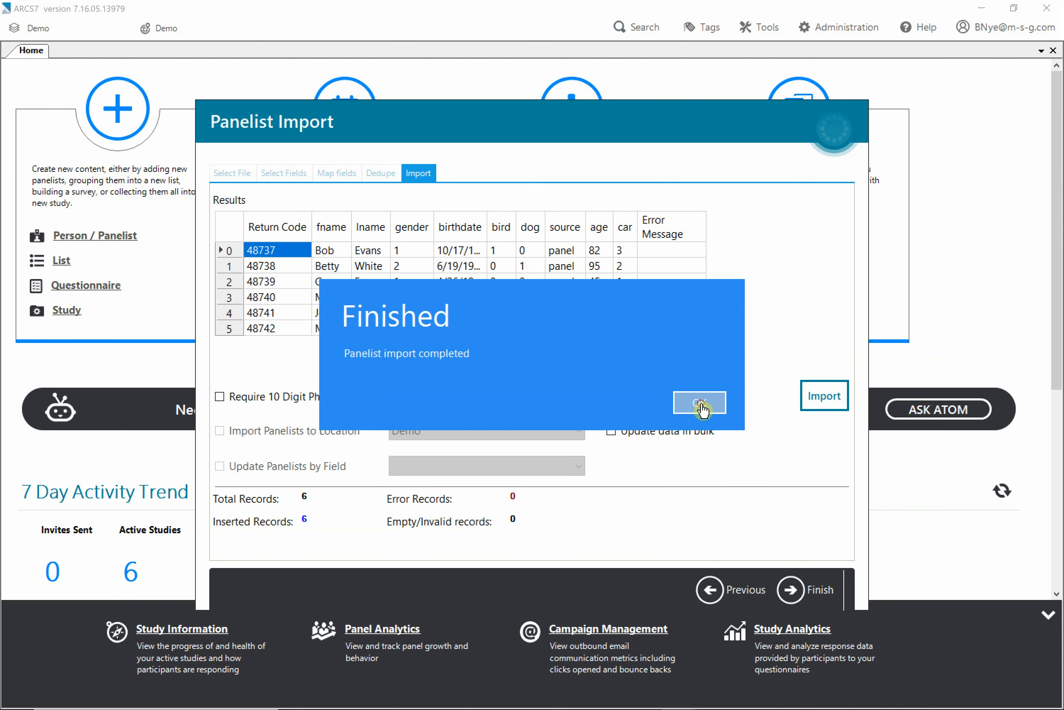